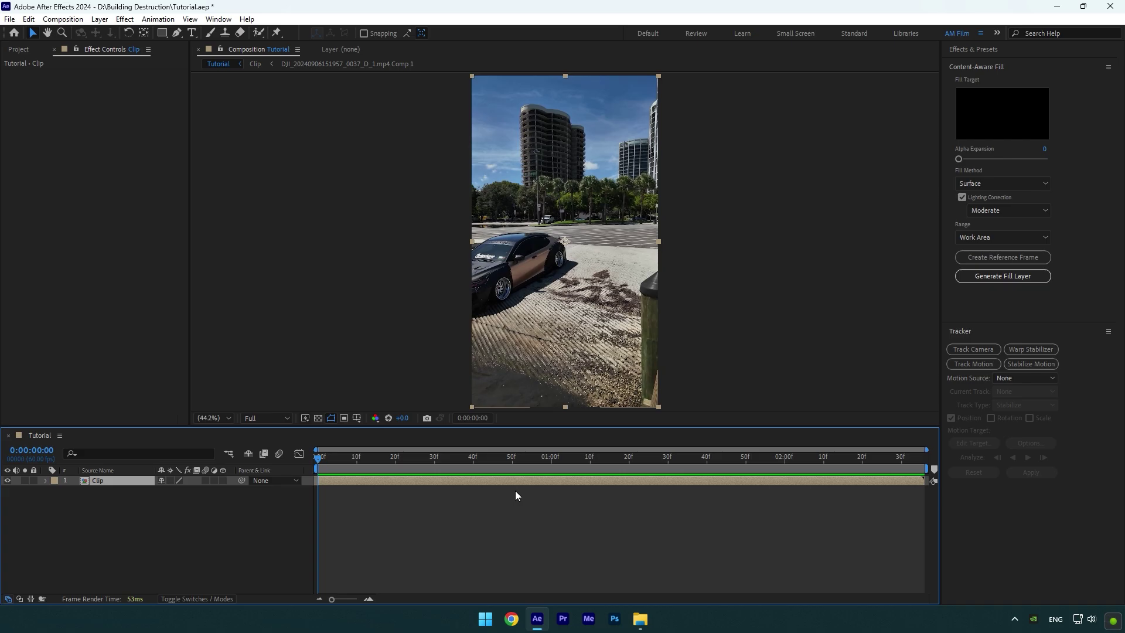
- Rename the clip layer to Original
right_click(111, 481)
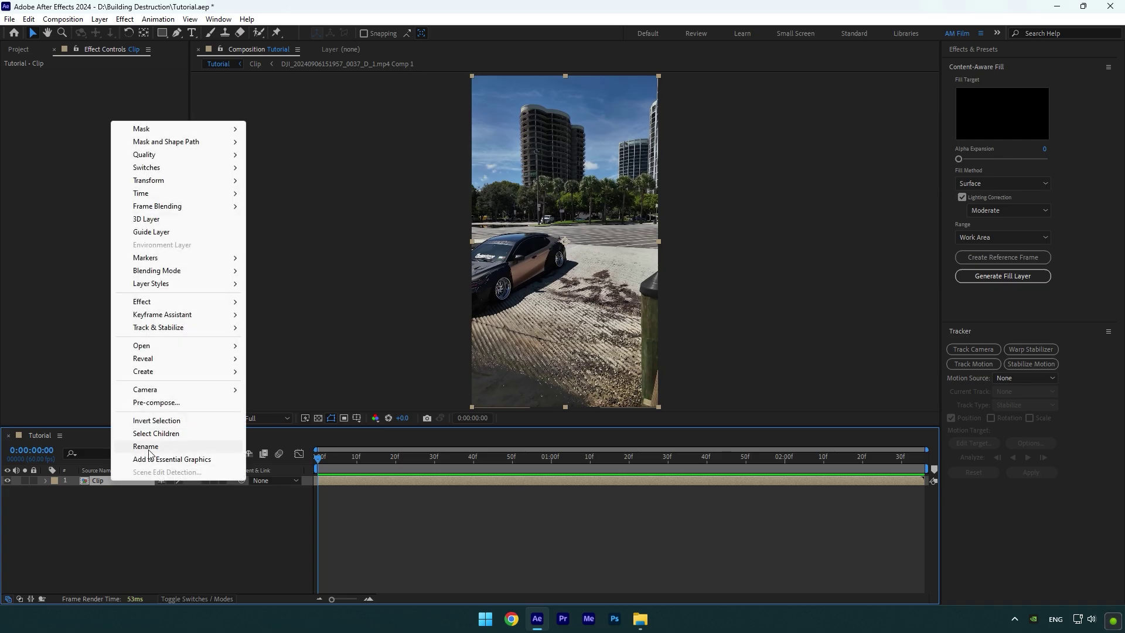
click(146, 437)
text(Original)
key(Return)
- Duplicate the layer, name the copy Clean, and hide the Original layer
key(ctrl+d)
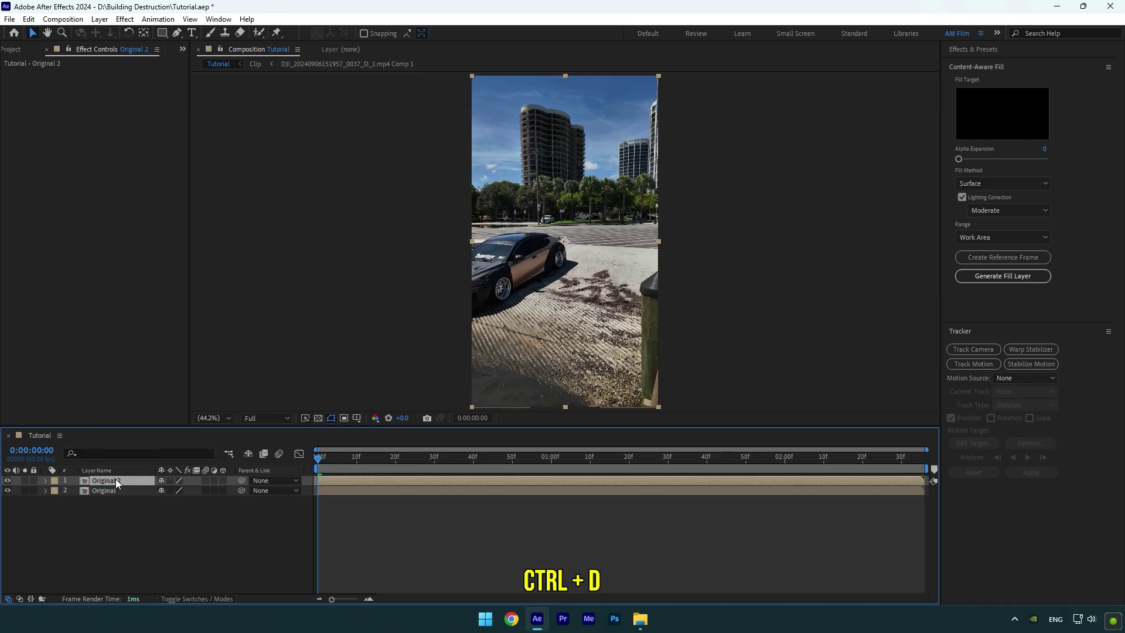
right_click(114, 480)
click(150, 444)
text(Clean)
key(Return)
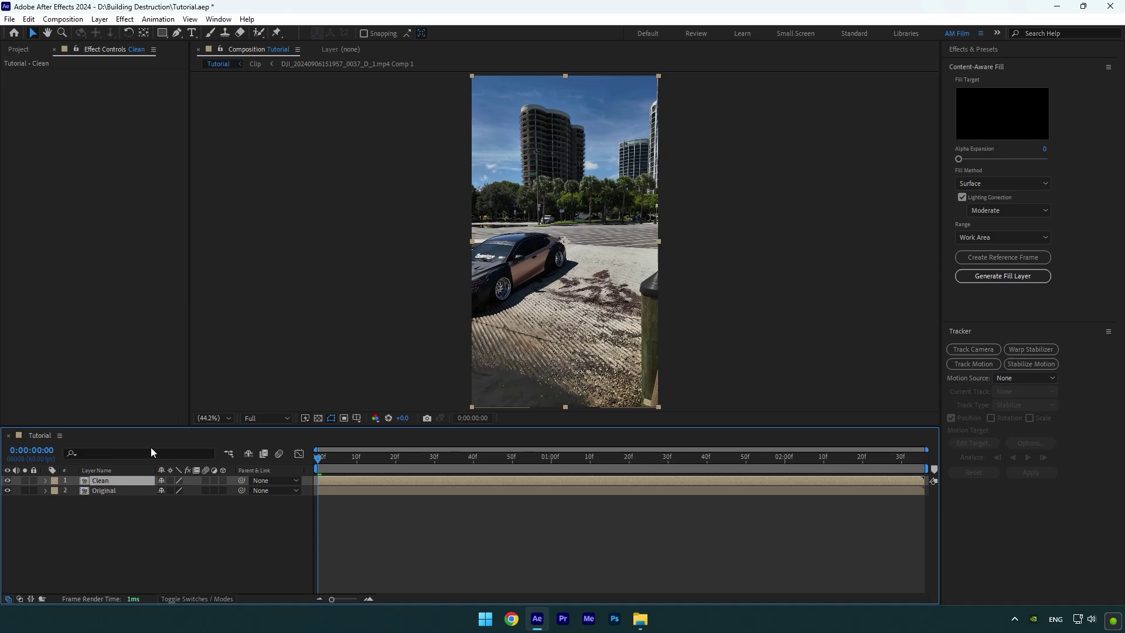
click(7, 493)
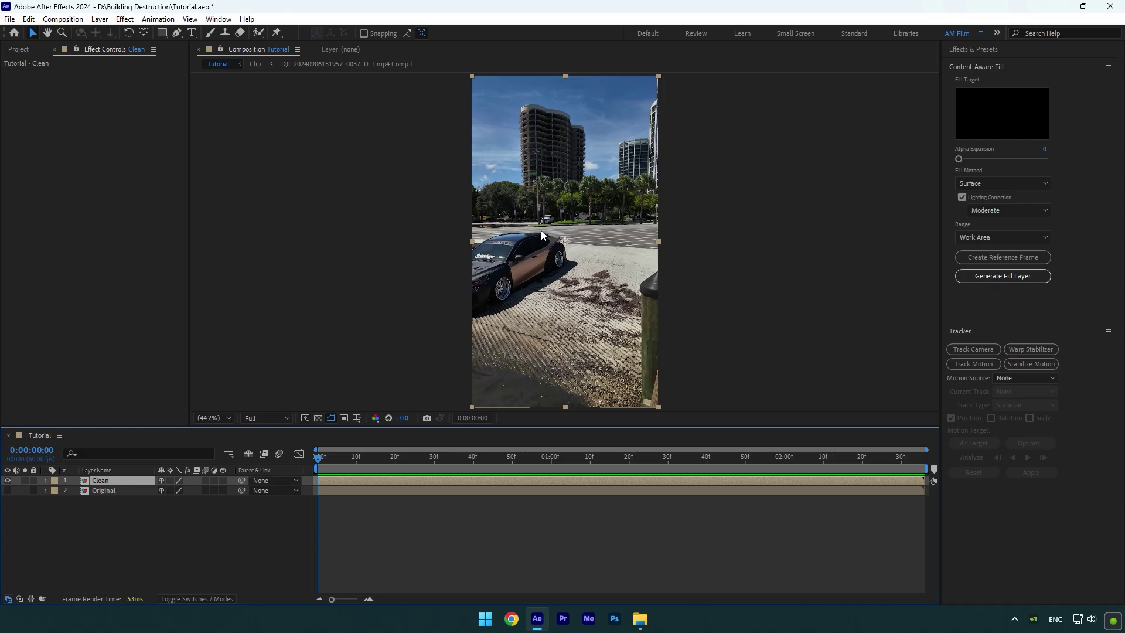
- Apply the Mocha AE effect to the Clean layer through effect search
key(ctrl+space)
text(moc)
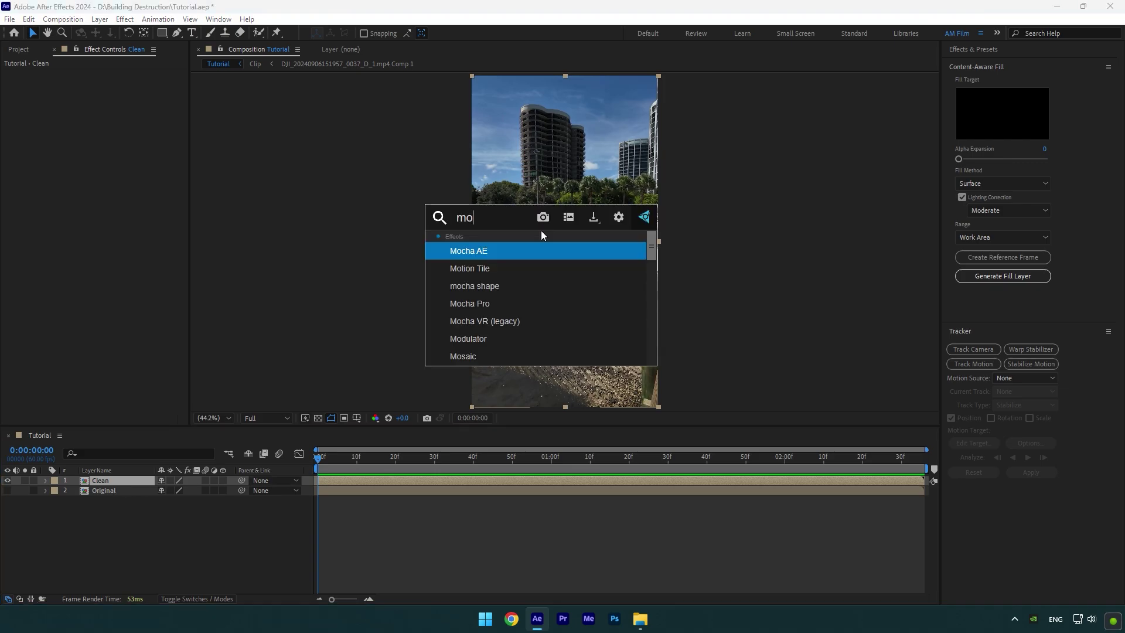
key(Return)
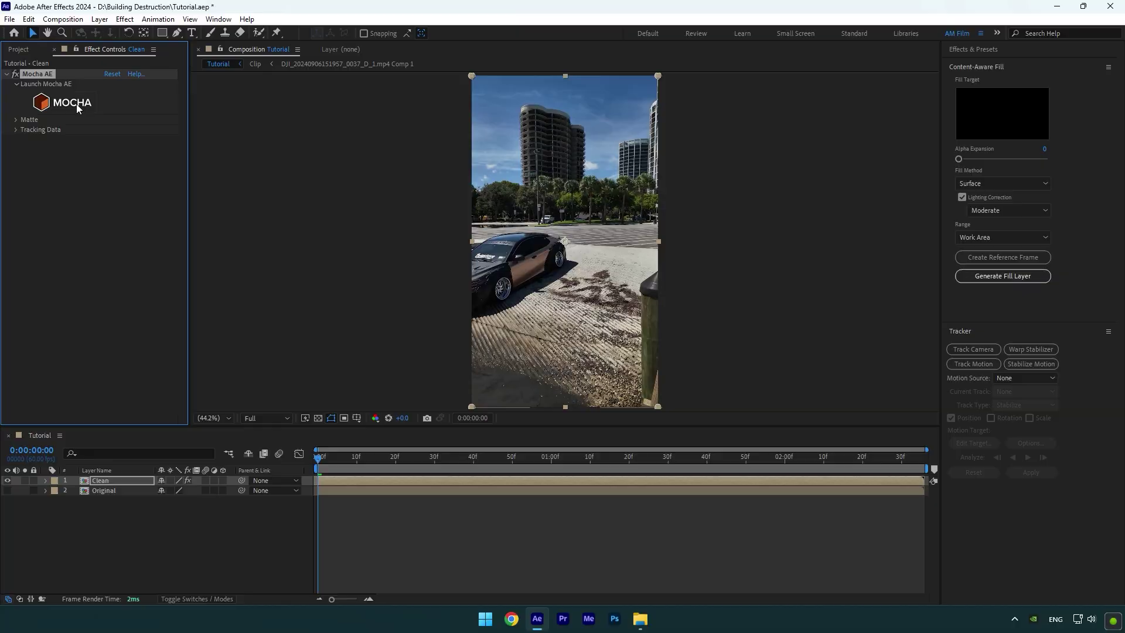
- Launch Mocha and start an X-spline outline down the building's left side and along the treetops
click(76, 104)
click(117, 43)
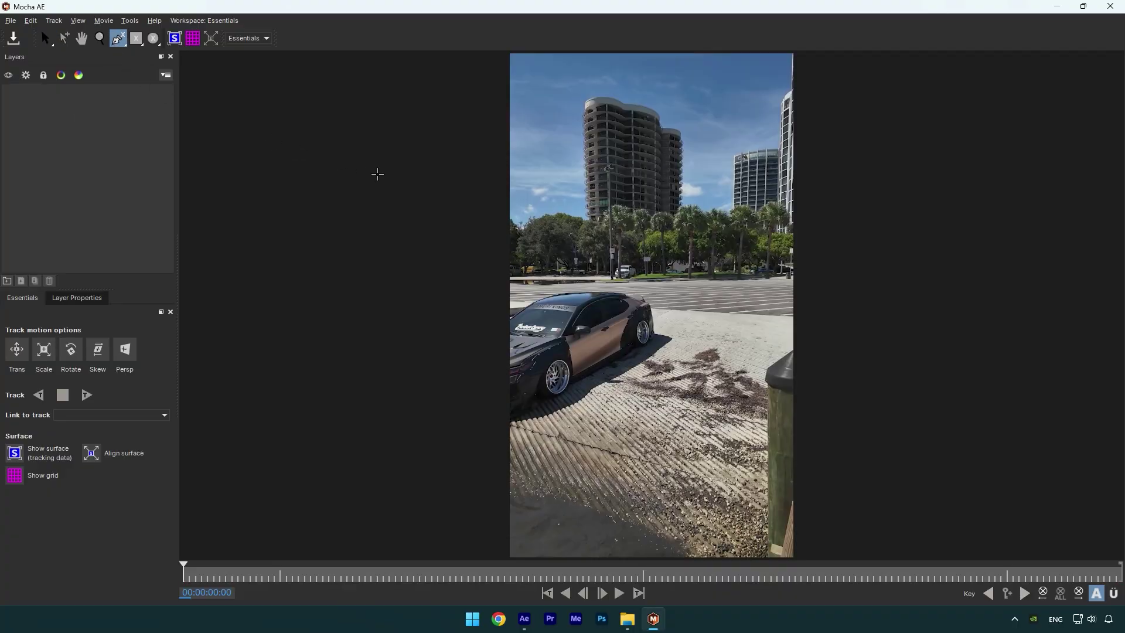
click(580, 100)
click(578, 142)
click(583, 223)
click(611, 213)
click(633, 214)
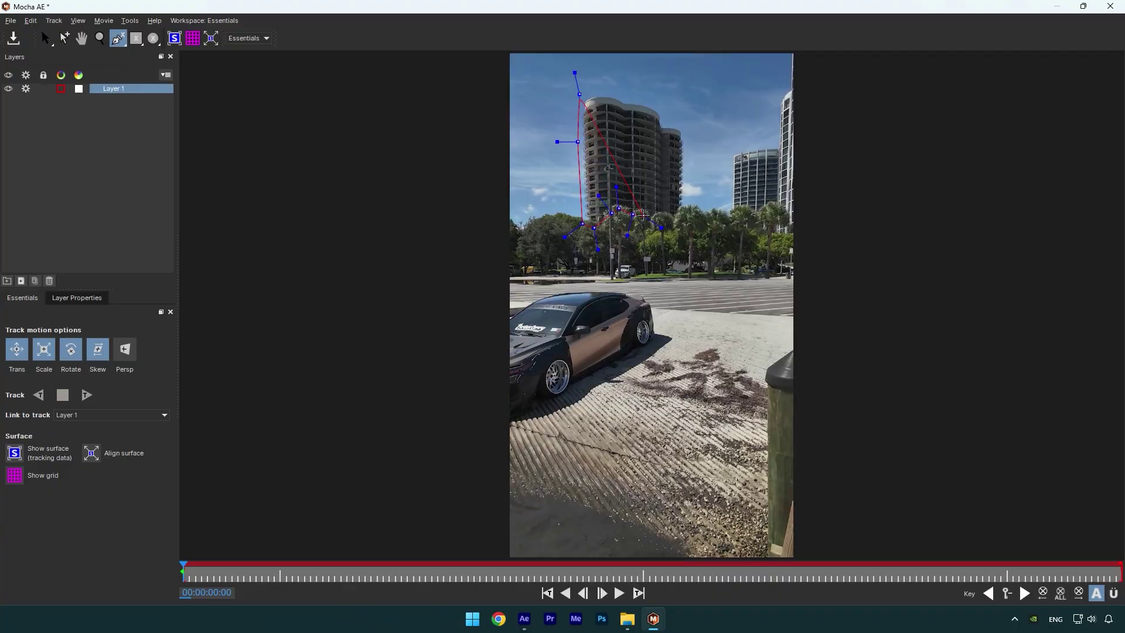
click(657, 222)
click(679, 222)
- Continue the outline up the building's right side and across its top, closing the shape
click(685, 201)
click(687, 175)
click(687, 135)
click(670, 121)
click(662, 103)
click(637, 92)
click(593, 90)
click(579, 94)
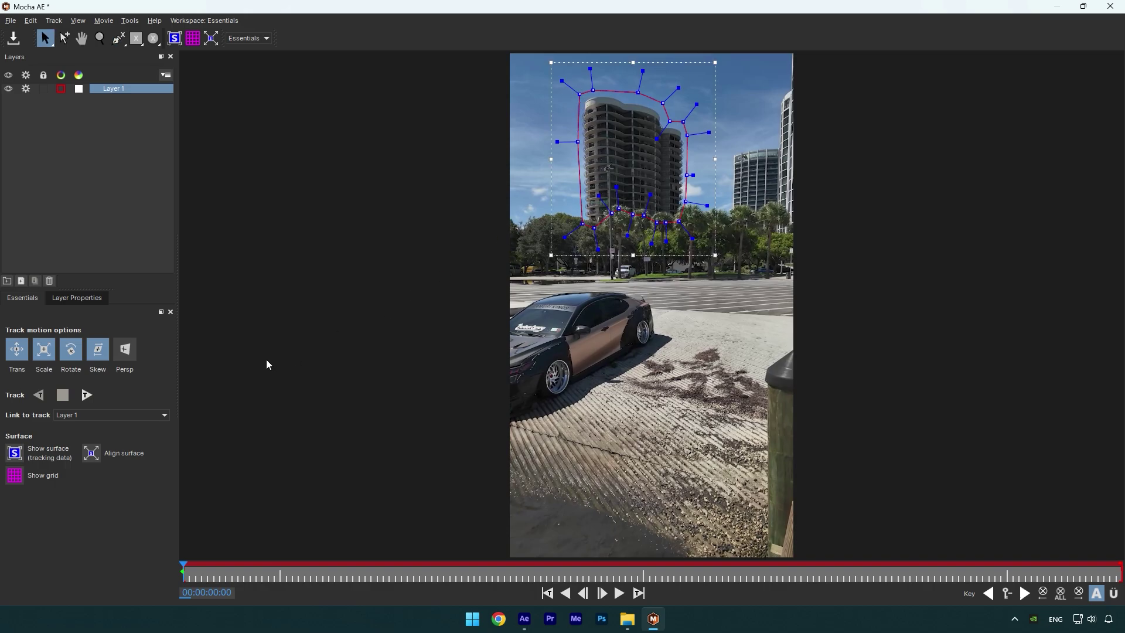
- Enable perspective tracking, track the building shape forward through the clip, and save
click(124, 350)
click(86, 395)
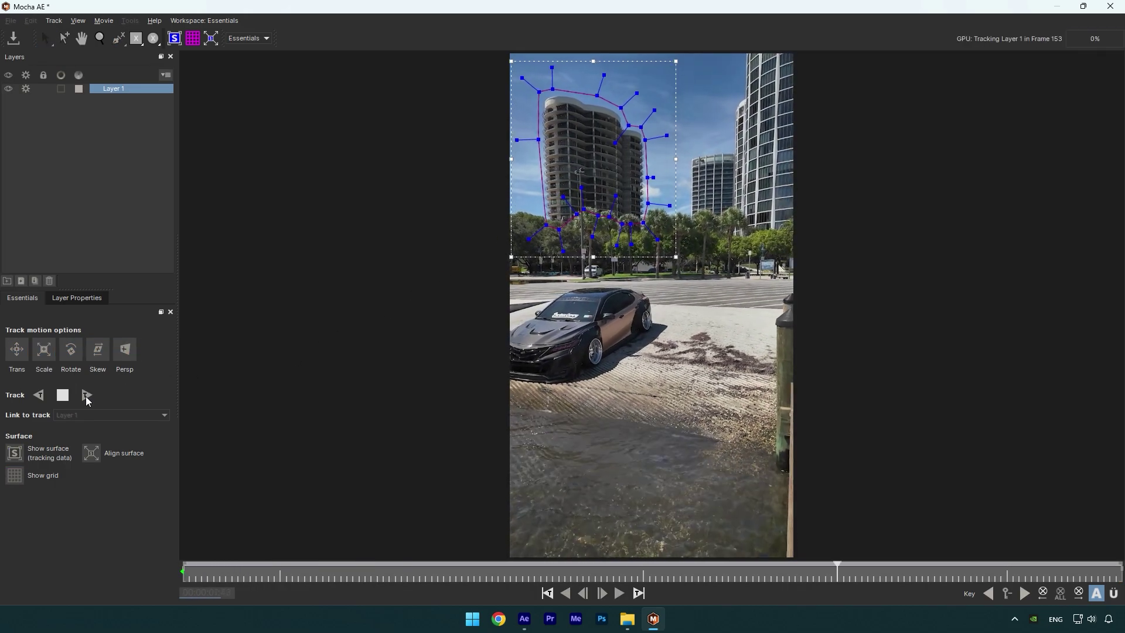
click(12, 38)
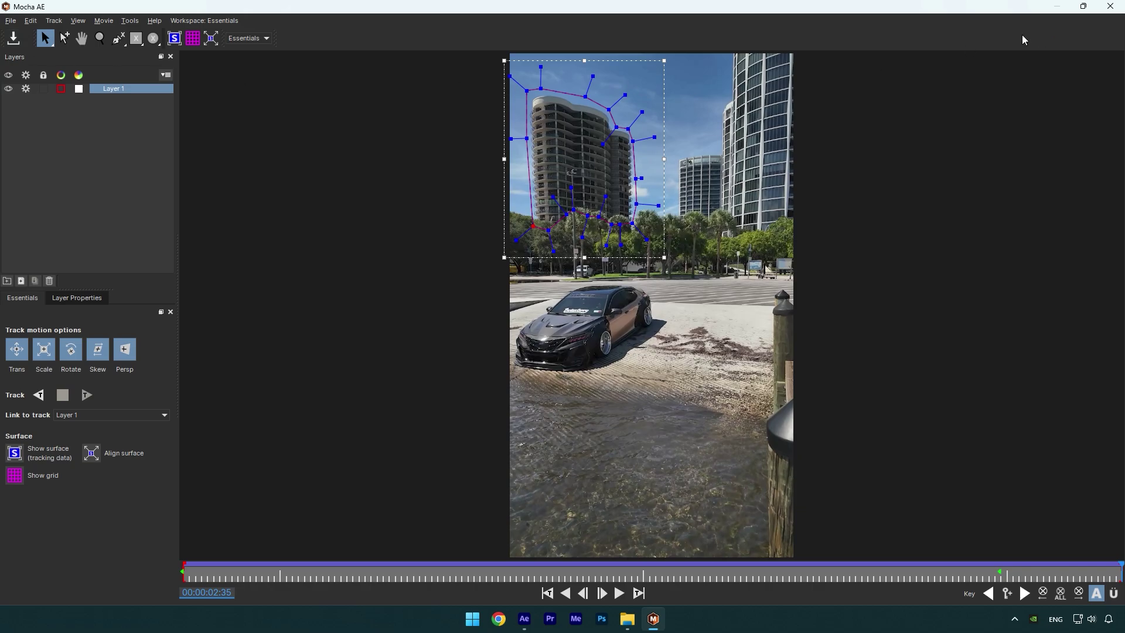
- Back in After Effects, convert the Mocha tracked shape into AE masks
click(1110, 6)
click(16, 119)
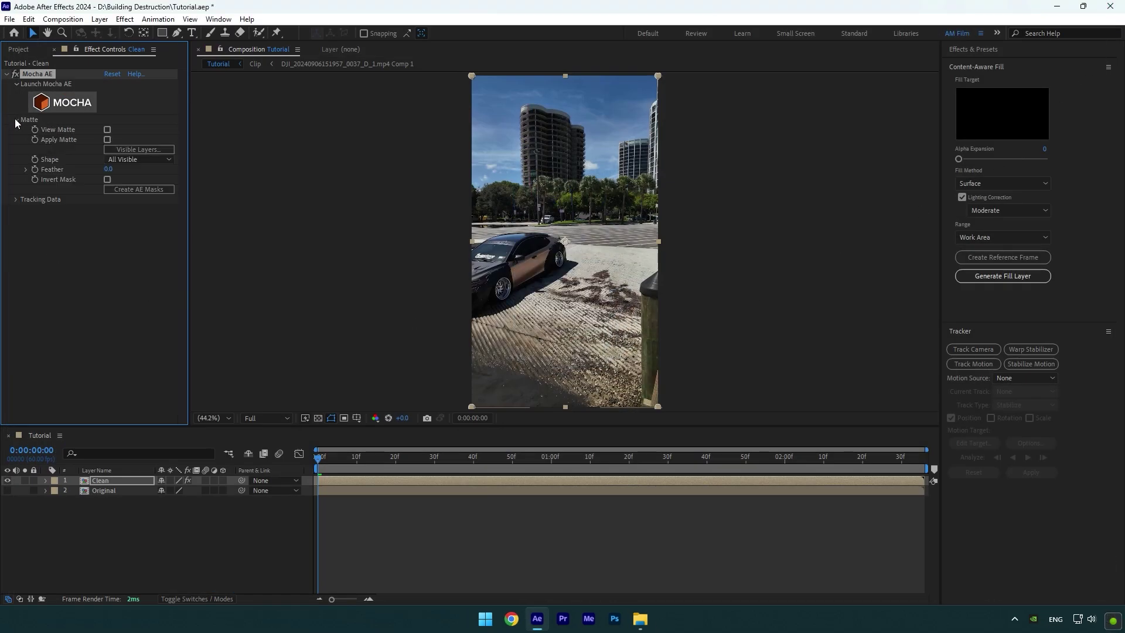
click(142, 188)
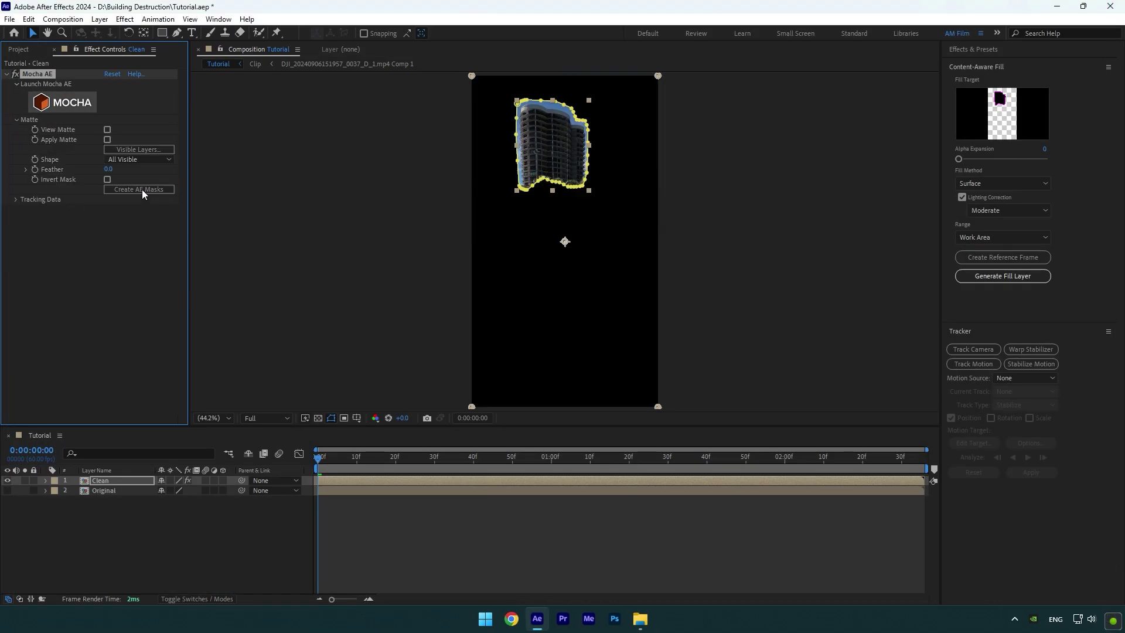
- Set the Clean layer's building mask to Subtract and create a Photoshop reference frame
key(m)
click(129, 478)
key(m)
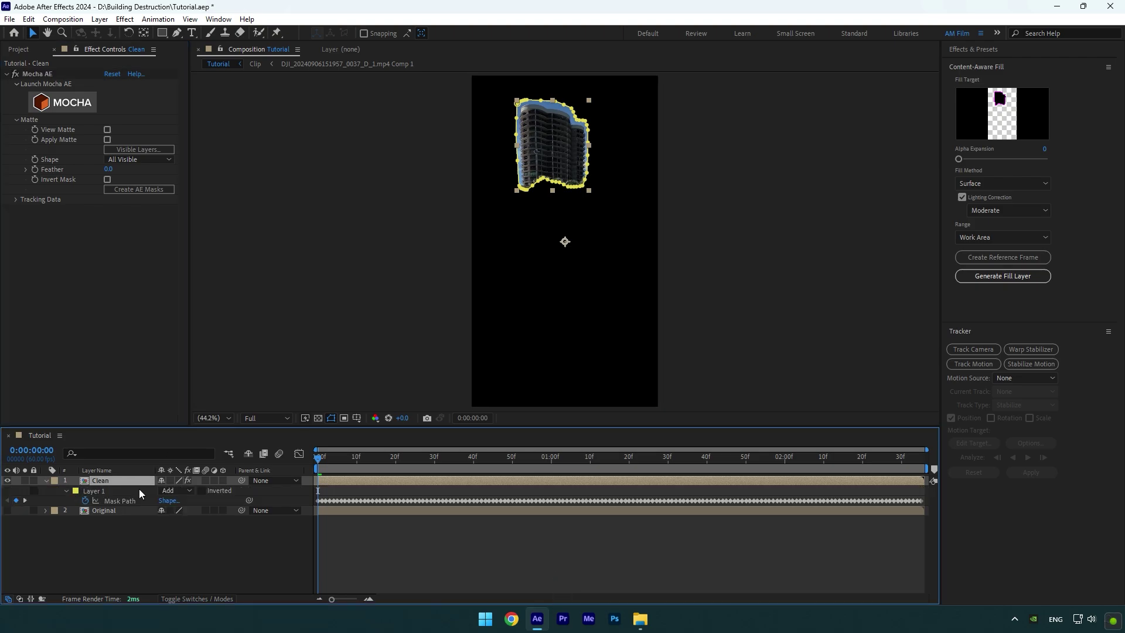
click(176, 490)
click(187, 531)
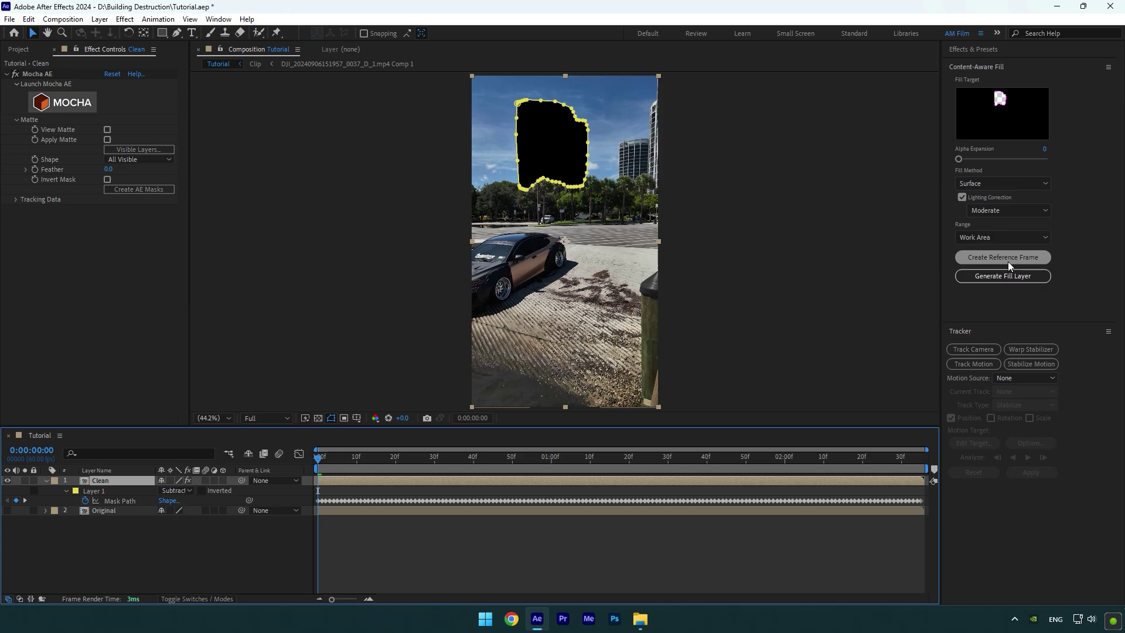
click(1023, 257)
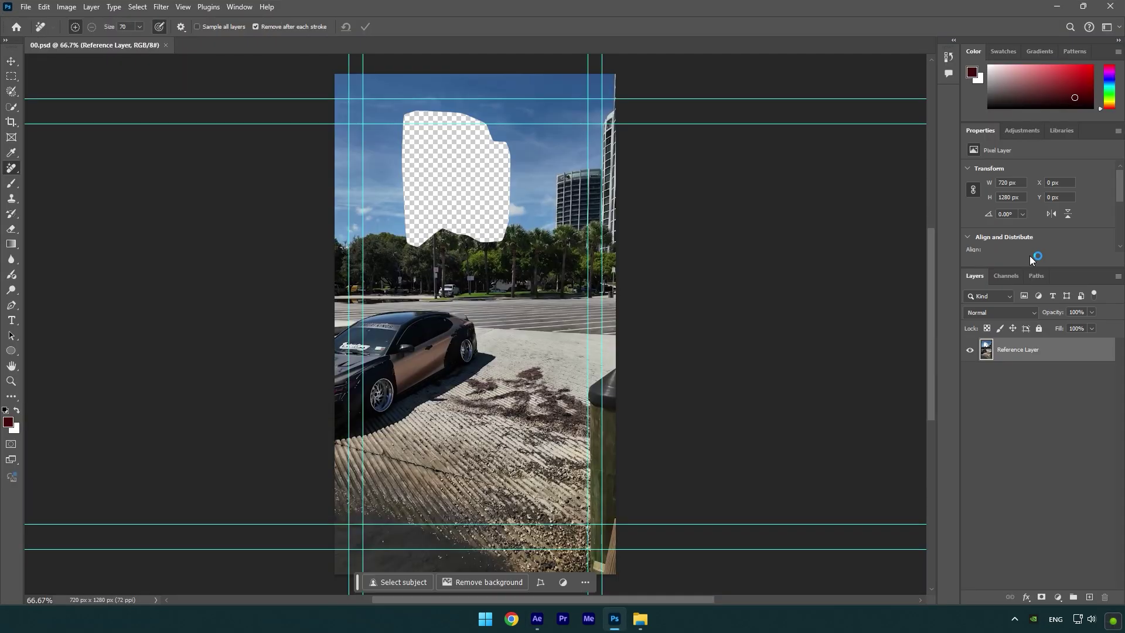
- Fill the transparent building hole using Photoshop's Remove tool
right_click(11, 168)
click(44, 179)
mouse_move(413, 117)
mouse_down()
mouse_move(409, 148)
mouse_move(412, 238)
mouse_move(493, 235)
mouse_move(485, 135)
mouse_move(480, 182)
mouse_move(436, 225)
mouse_move(443, 169)
mouse_up()
- Paint out the pole tops with sky and save 00.psd
click(415, 110)
drag(433, 211, 477, 201)
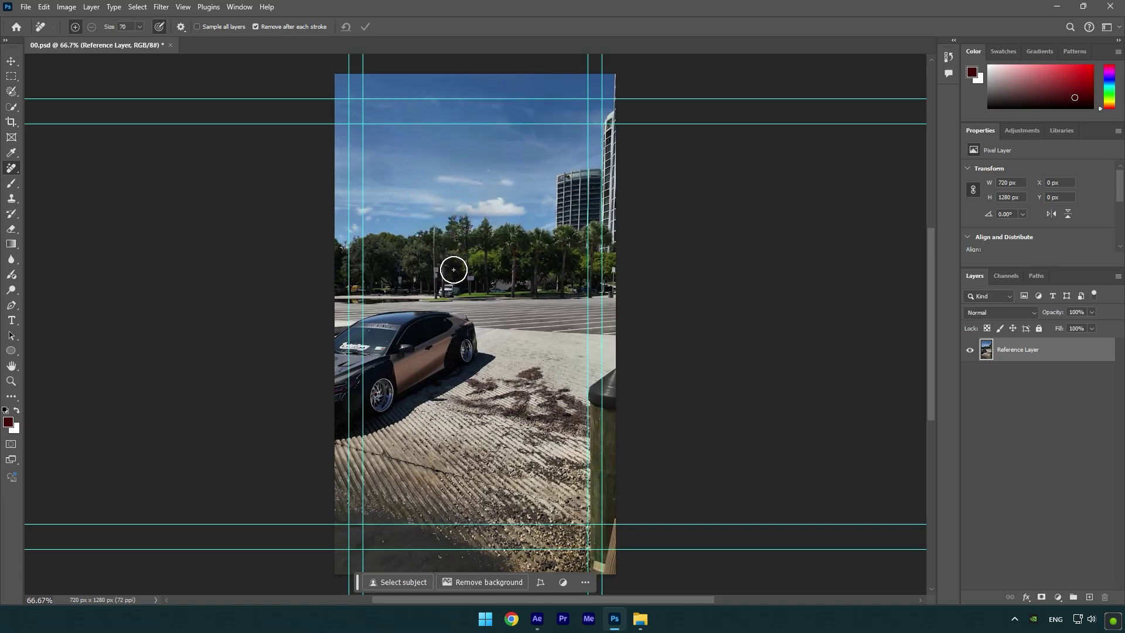
key(ctrl+s)
- Generate a Surface, Moderate-lighting Content-Aware Fill layer and scrub the timeline to preview it
click(1110, 6)
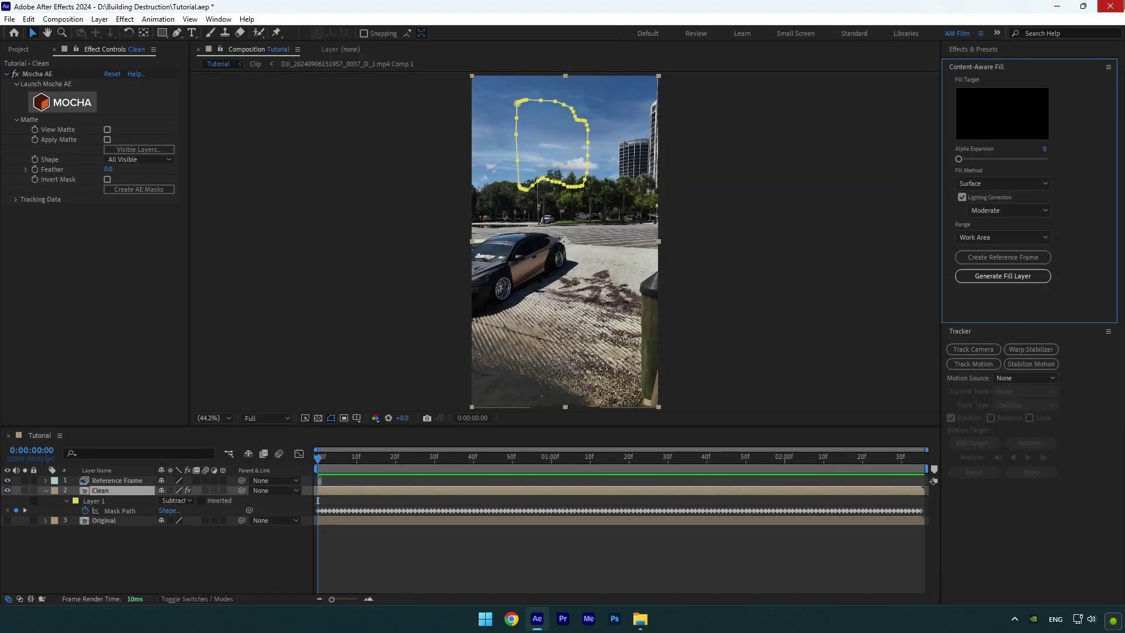
click(1039, 185)
click(997, 209)
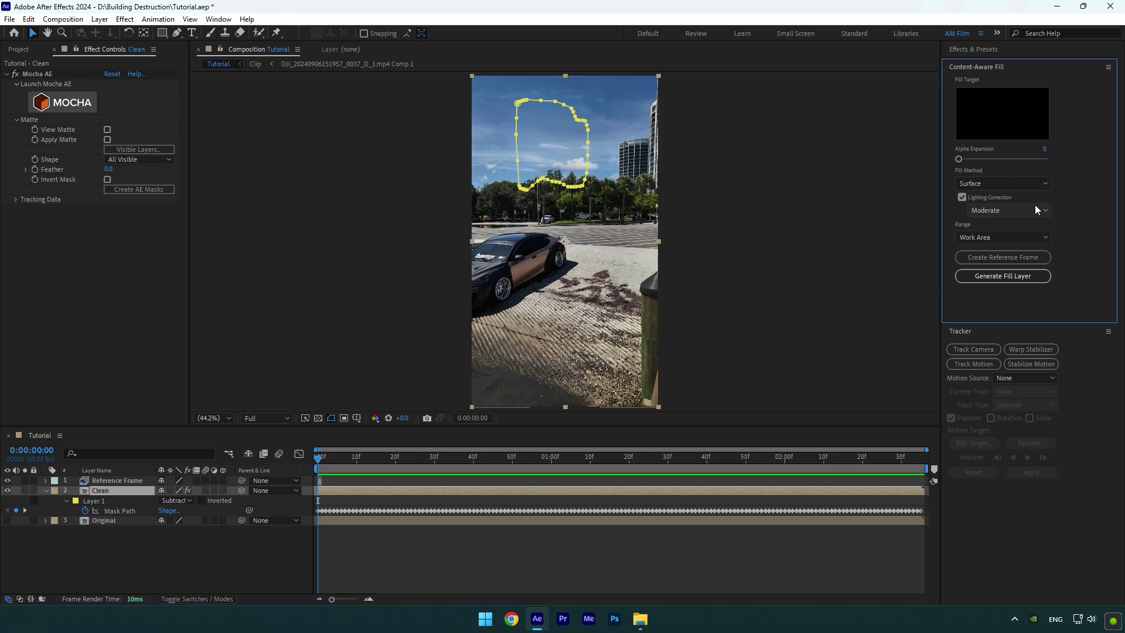
click(996, 210)
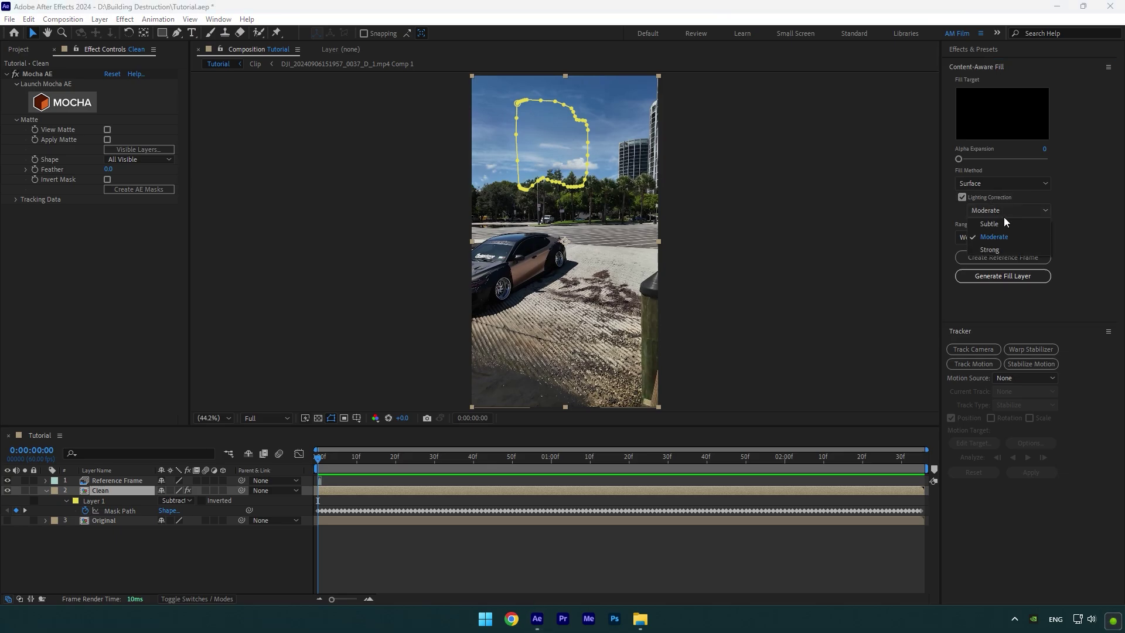
click(996, 238)
click(997, 276)
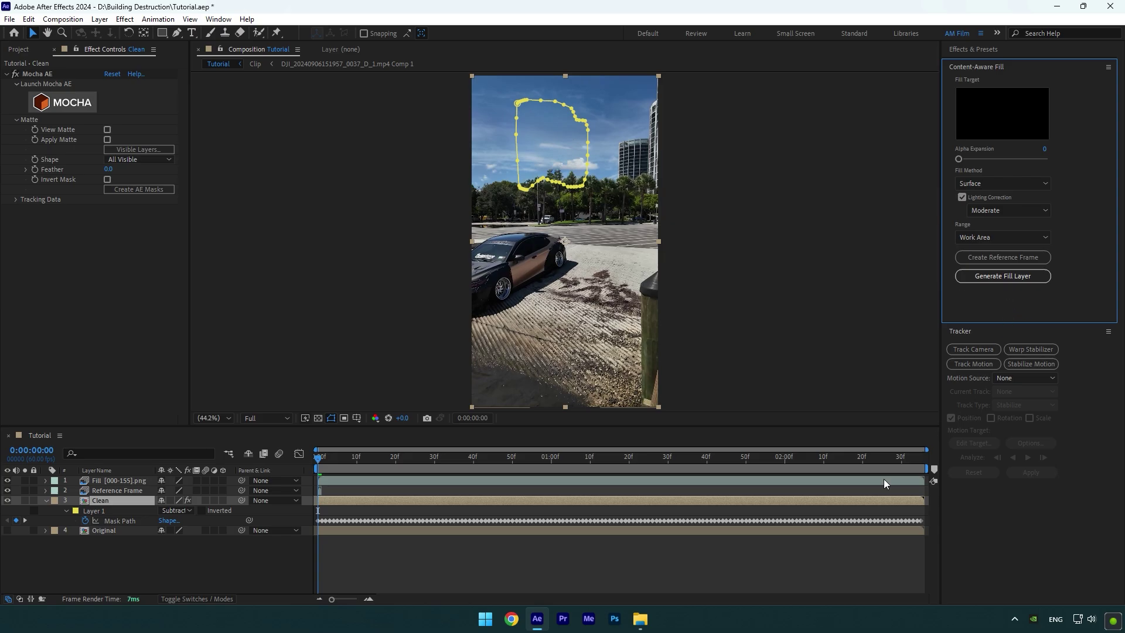
drag(339, 459, 271, 459)
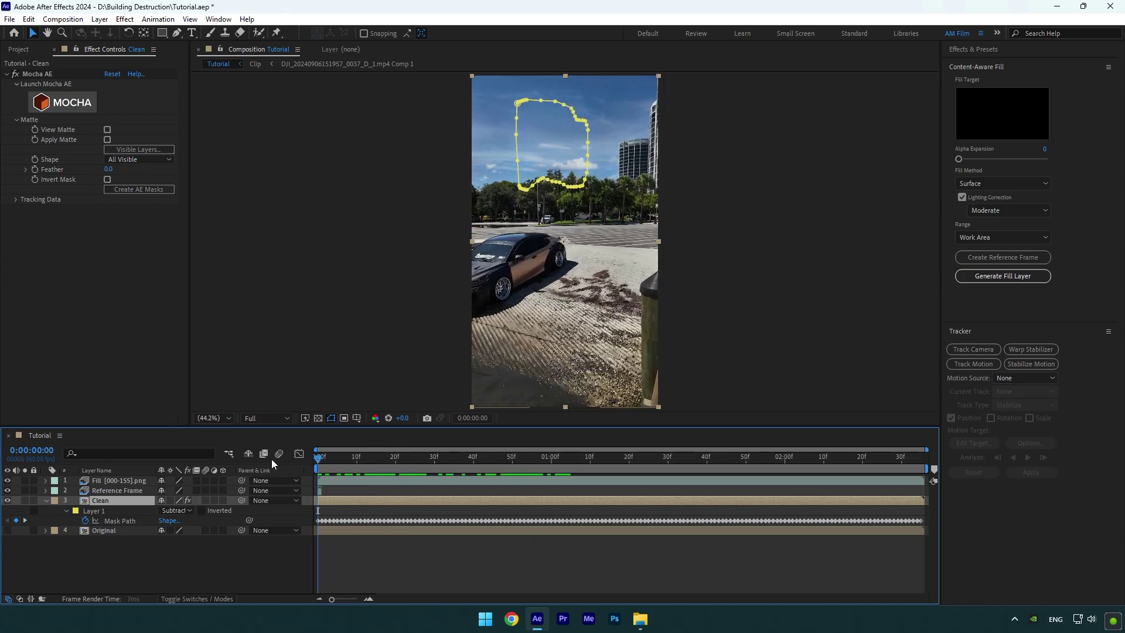
- Duplicate the Original layer and move the copy to the top of the stack
click(46, 499)
click(111, 512)
key(ctrl+d)
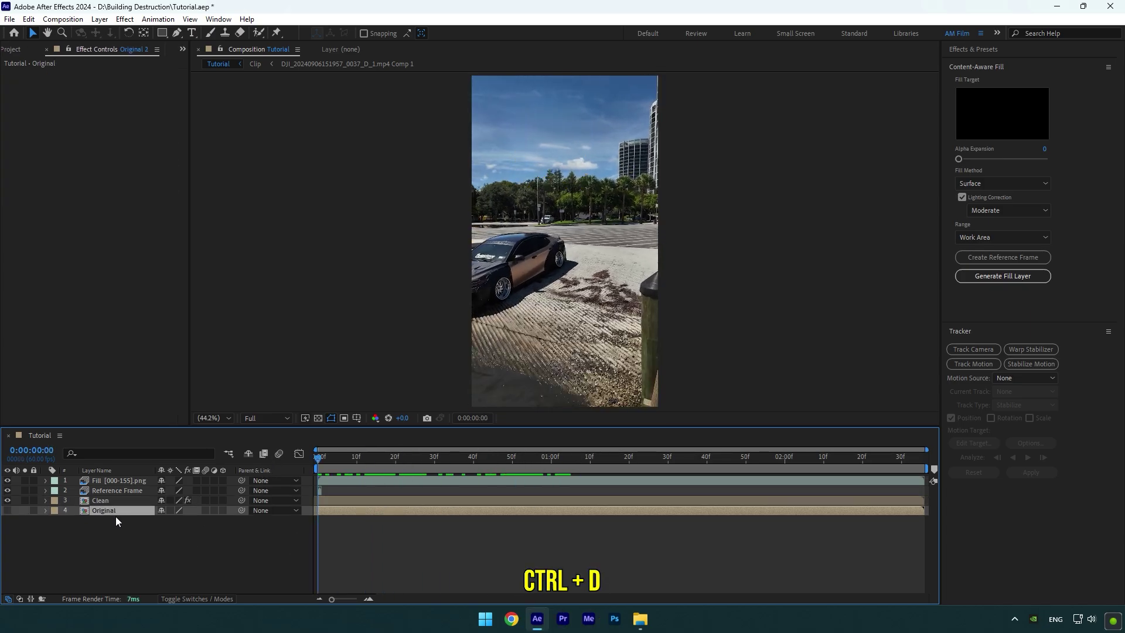
drag(107, 512, 111, 477)
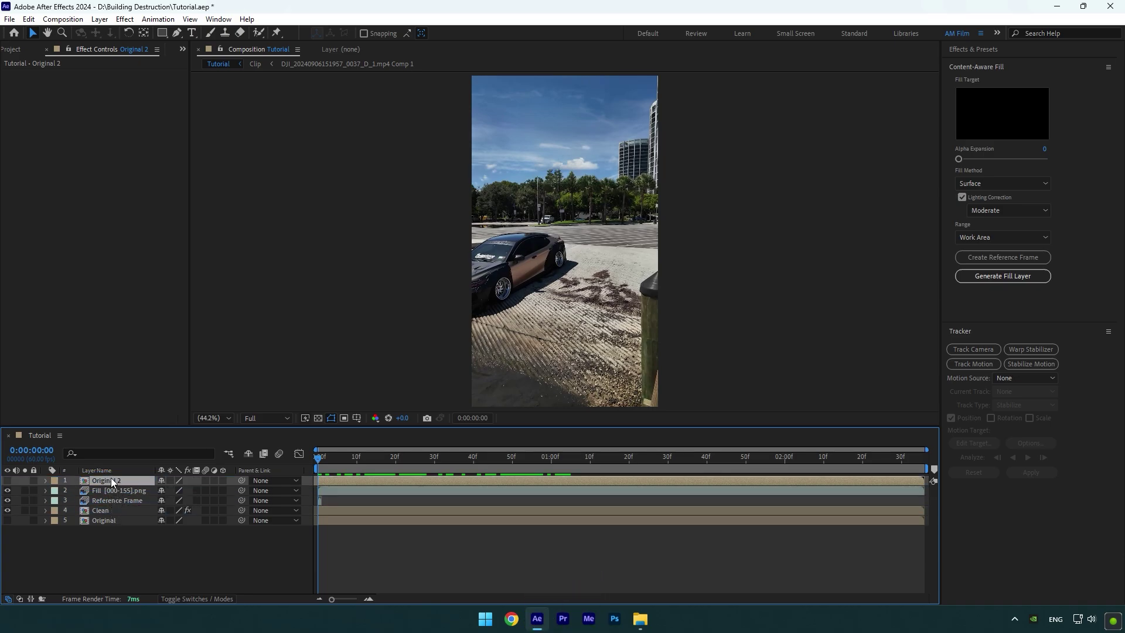
- Rename the top duplicate to Building and make it visible
right_click(110, 480)
click(125, 470)
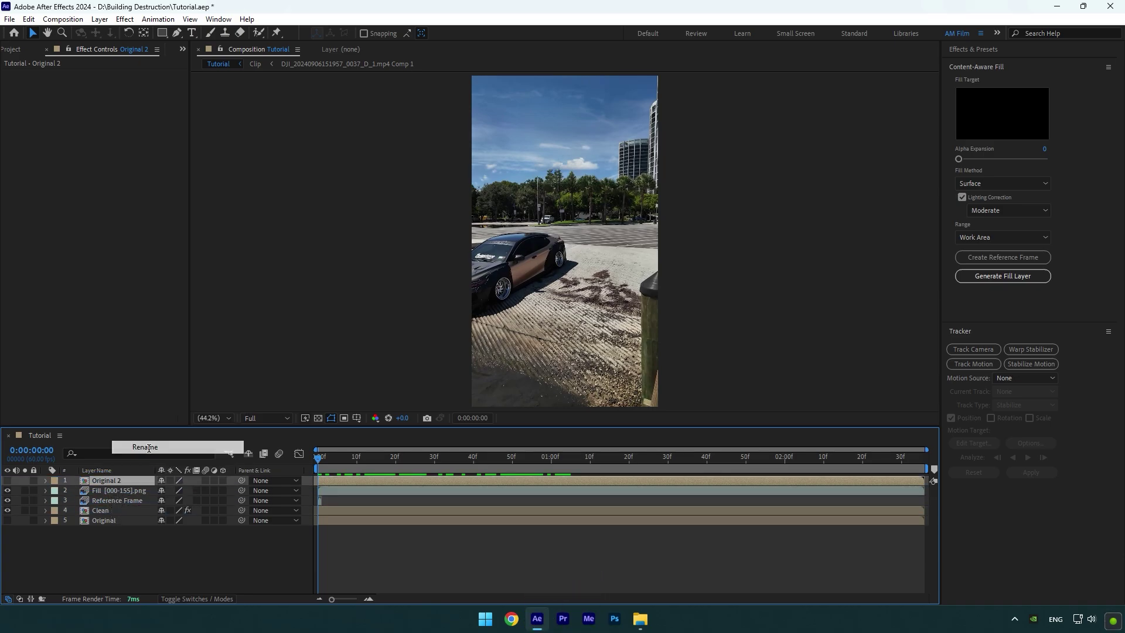
text(Building)
key(Return)
click(7, 482)
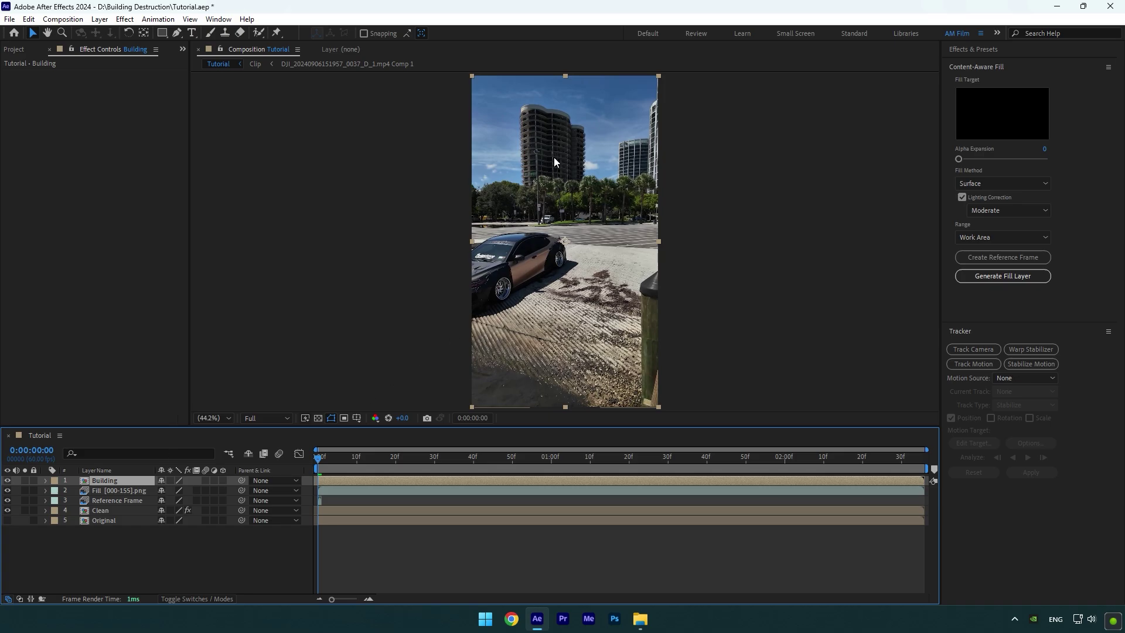
- With Roto Brush selected, open the Building layer in its viewer and zoom in on the tower
click(262, 32)
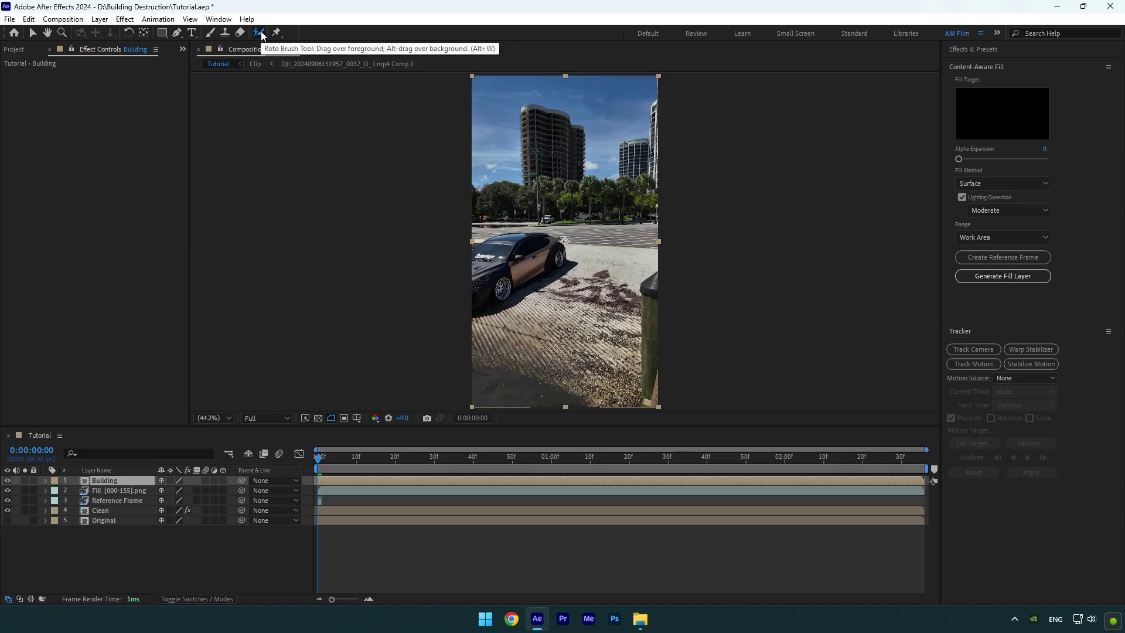
double_click(518, 164)
key(slash)
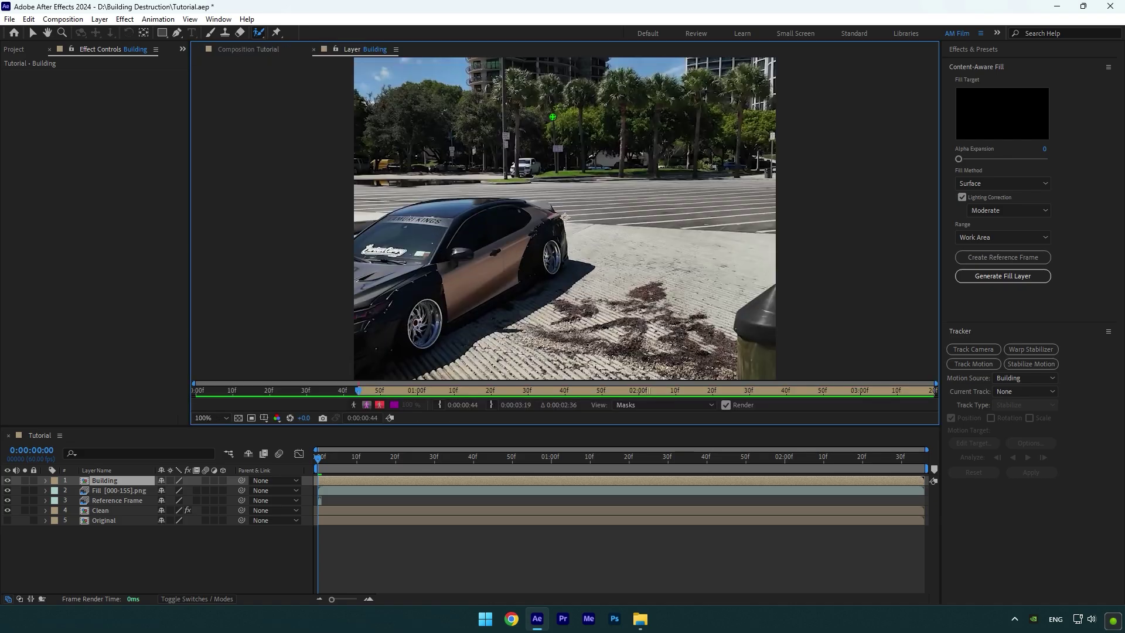
scroll(559, 86, up, 5)
drag(497, 150, 509, 184)
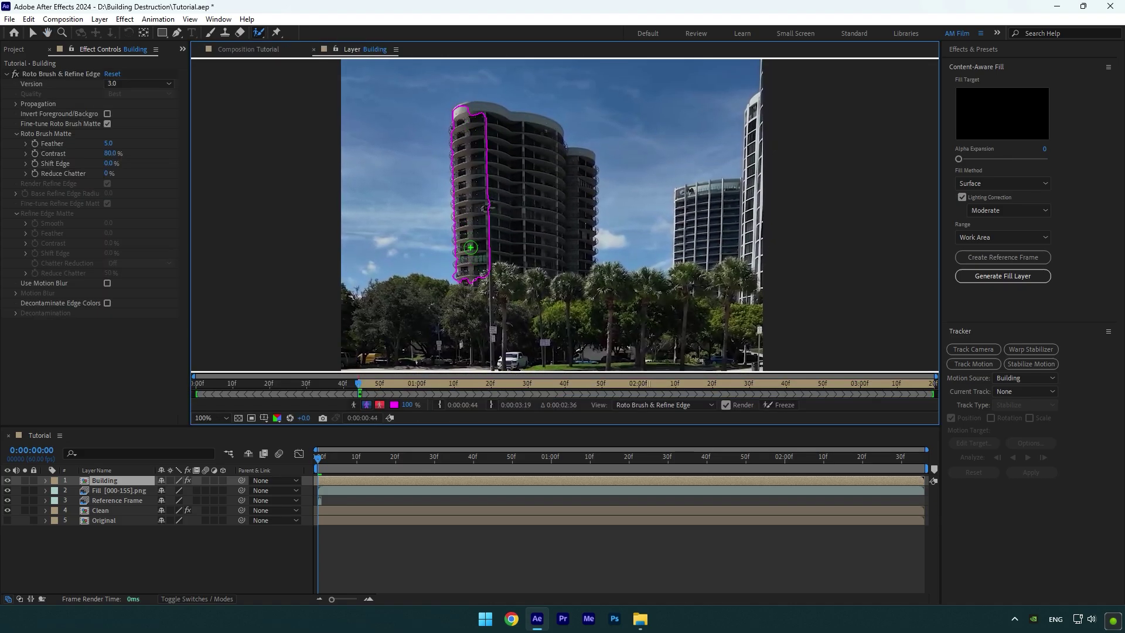
key(period)
key(period)
scroll(414, 156, up, 5)
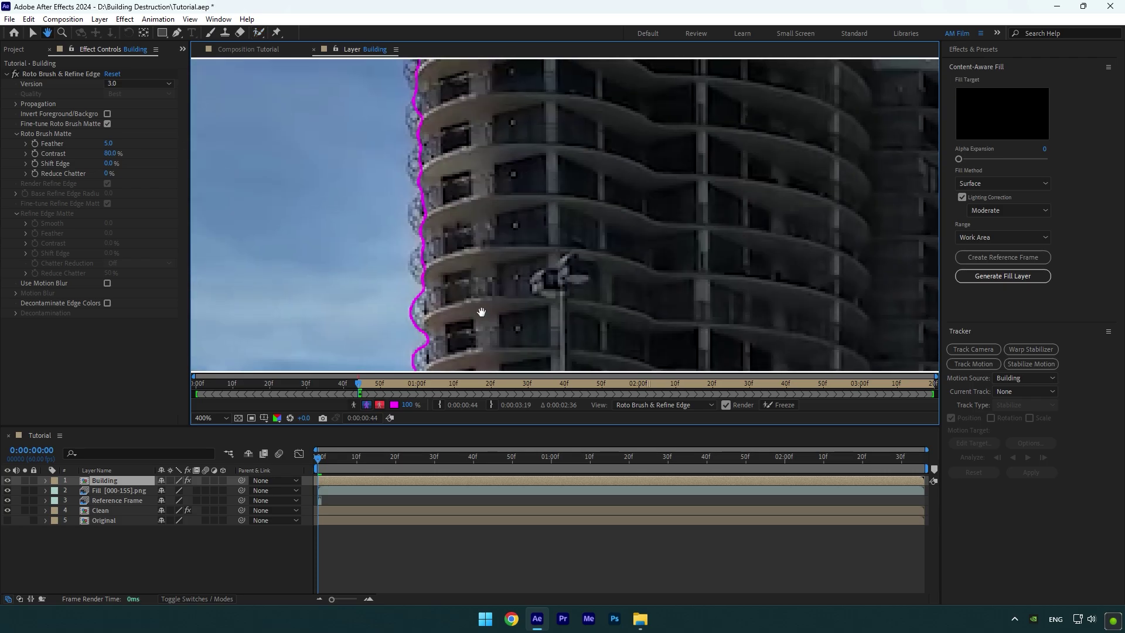
- Paint the building's left and right edges into the roto matte, then freeze it across all frames
drag(417, 231, 423, 218)
scroll(423, 218, up, 5)
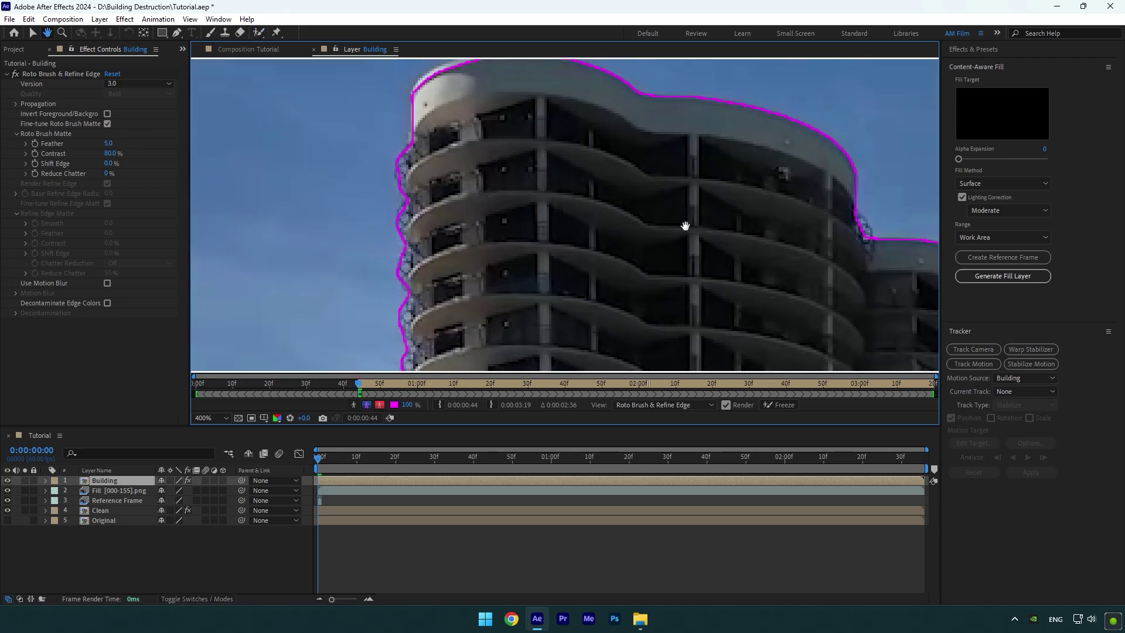
drag(683, 226, 342, 163)
drag(404, 351, 383, 213)
key(alt+w)
mouse_move(388, 271)
mouse_down()
mouse_move(384, 284)
mouse_move(376, 253)
mouse_move(438, 222)
mouse_up()
scroll(384, 283, down, 5)
key(comma)
key(comma)
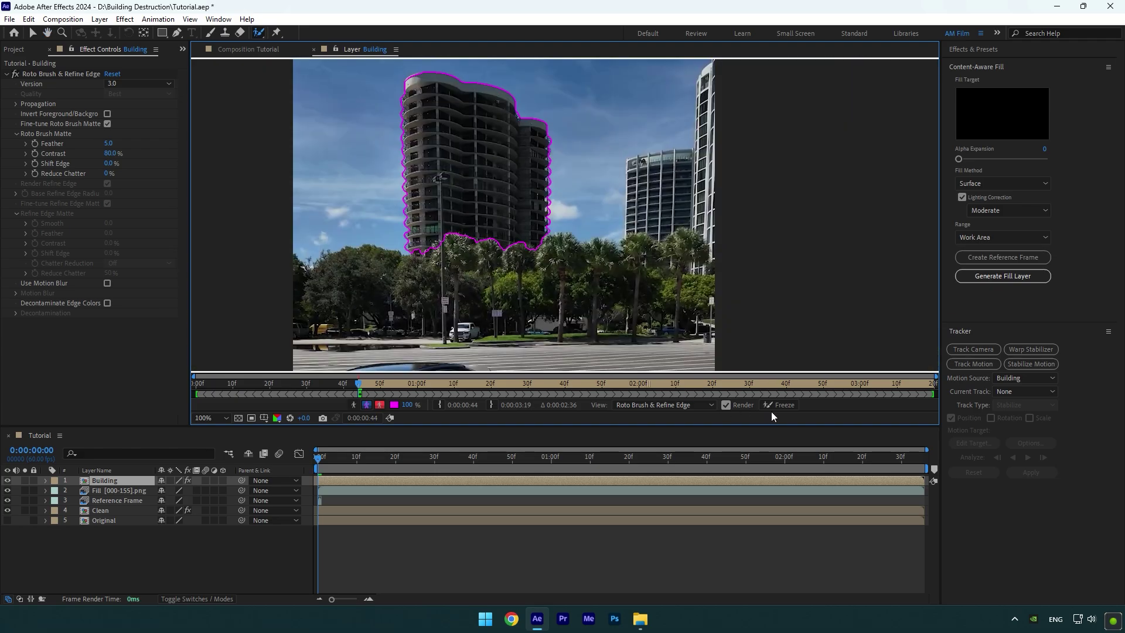
click(792, 405)
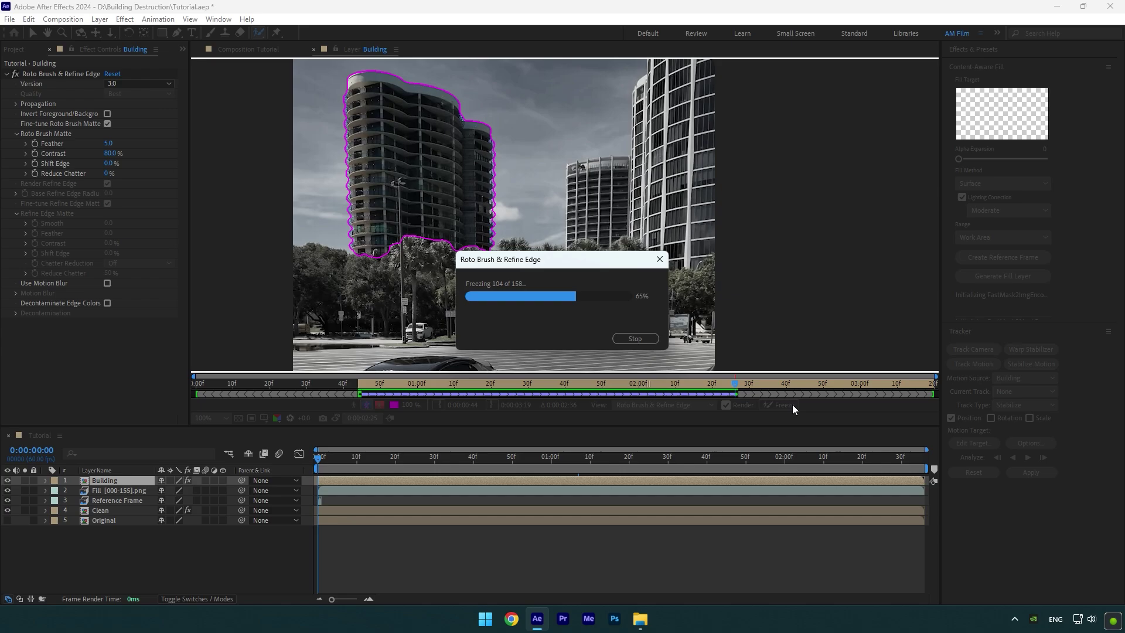
- Keyframe the Building layer's Position at 0:00 and shift its Y value at 1:23
click(33, 33)
click(242, 48)
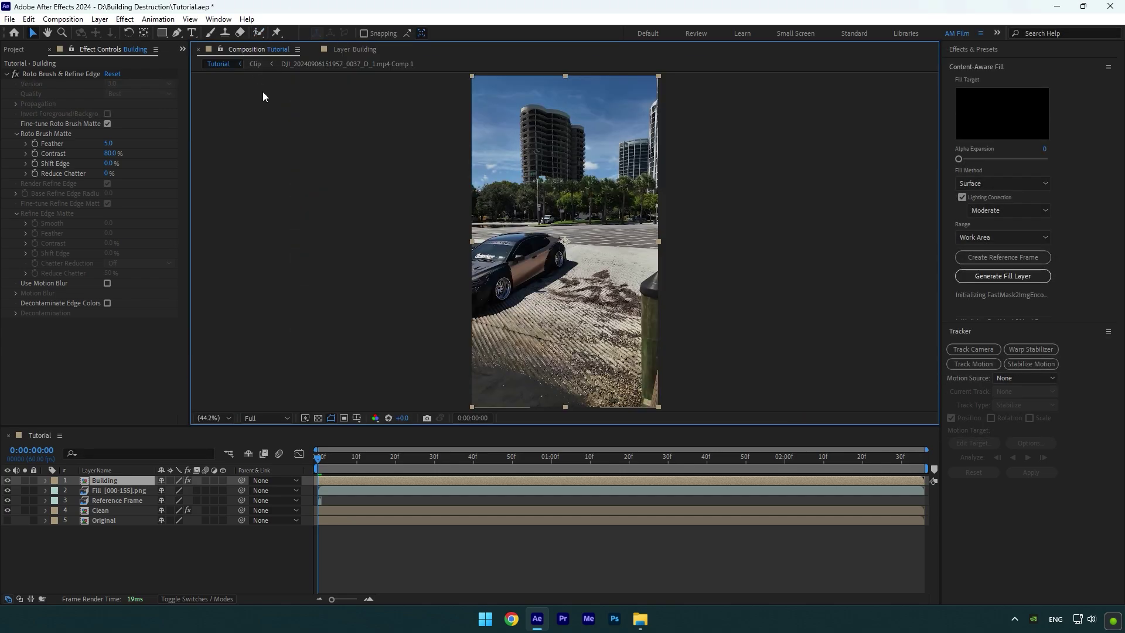
key(p)
drag(185, 490, 581, 216)
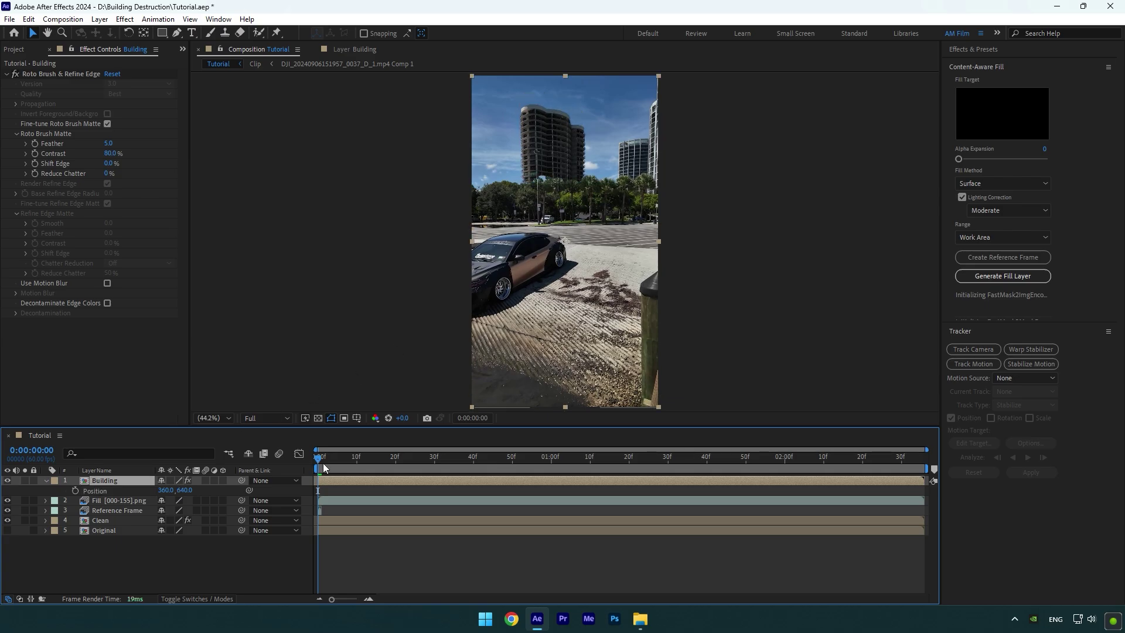
click(75, 491)
drag(354, 459, 628, 457)
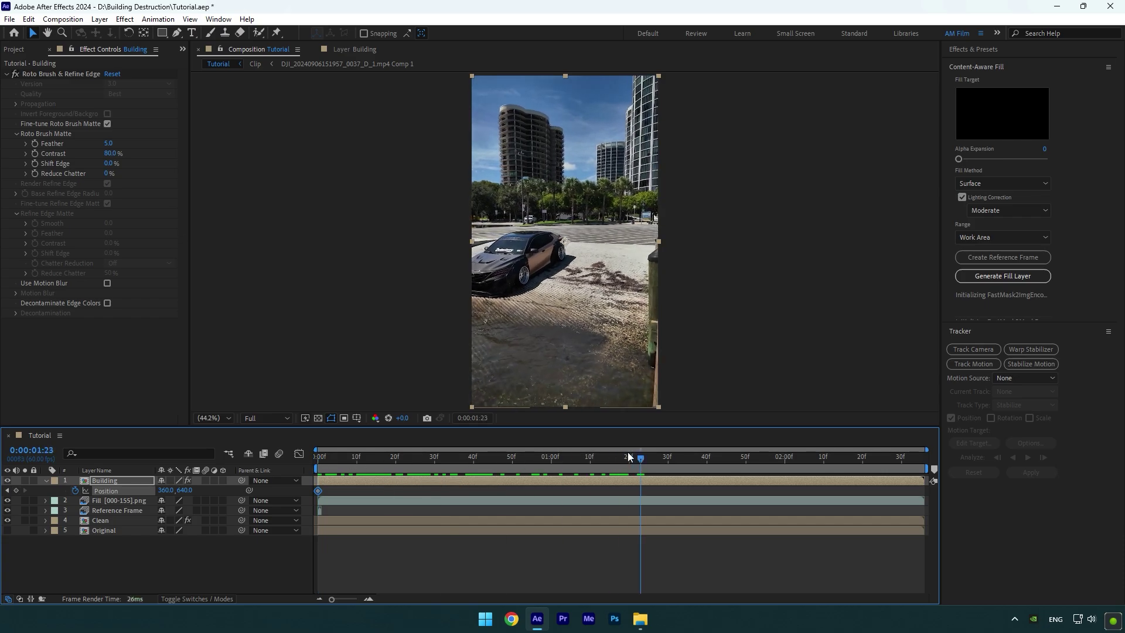
drag(185, 490, 384, 478)
- Keyframe Rotation from 0° at 0:00 to -10° at 1:23 and preview from the start
key(r)
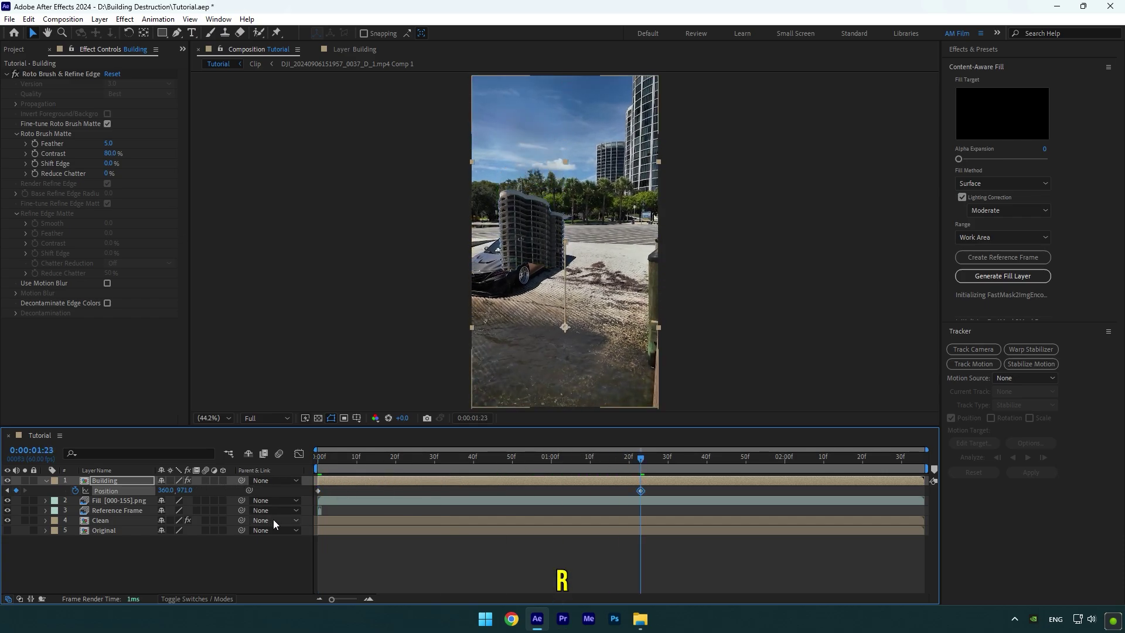
click(75, 491)
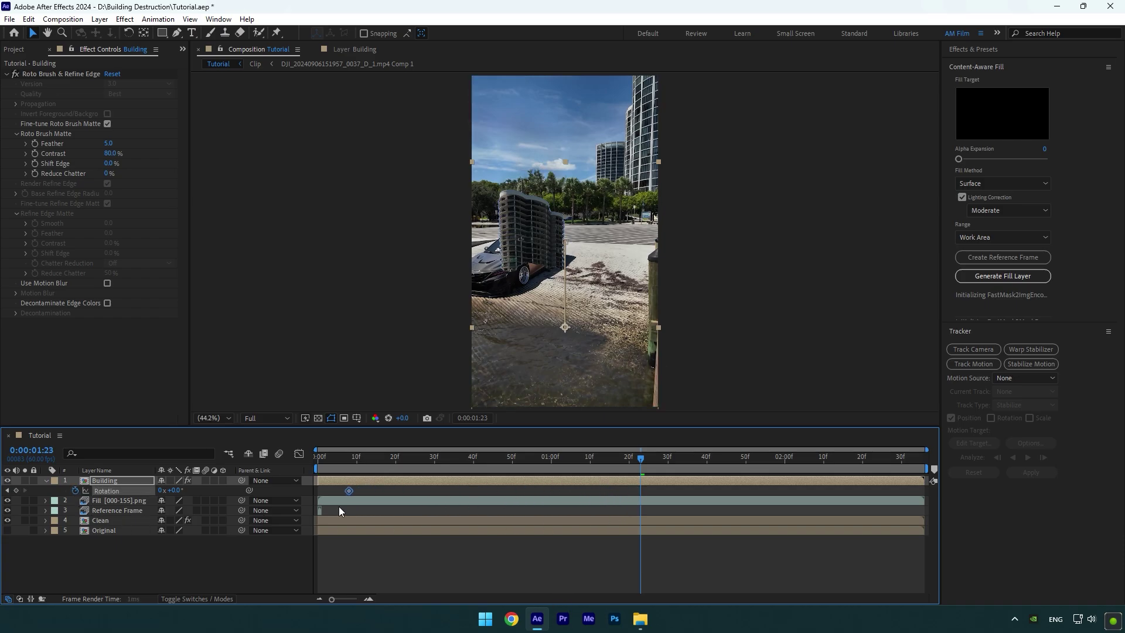
drag(338, 511, 317, 508)
drag(177, 490, 167, 490)
key(Home)
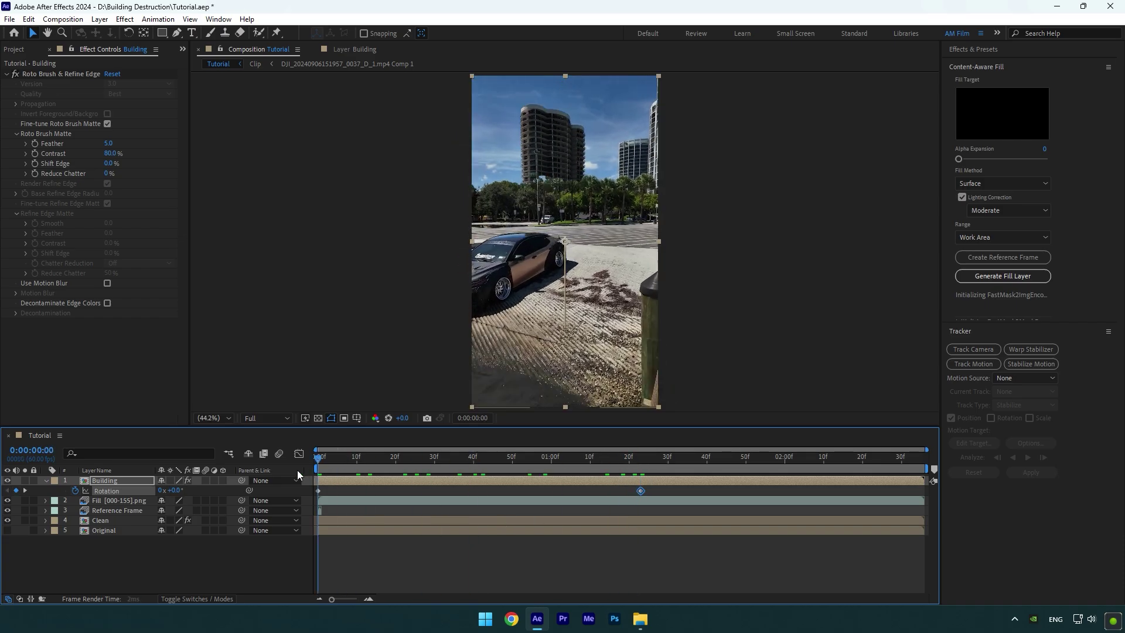
key(space)
key(space)
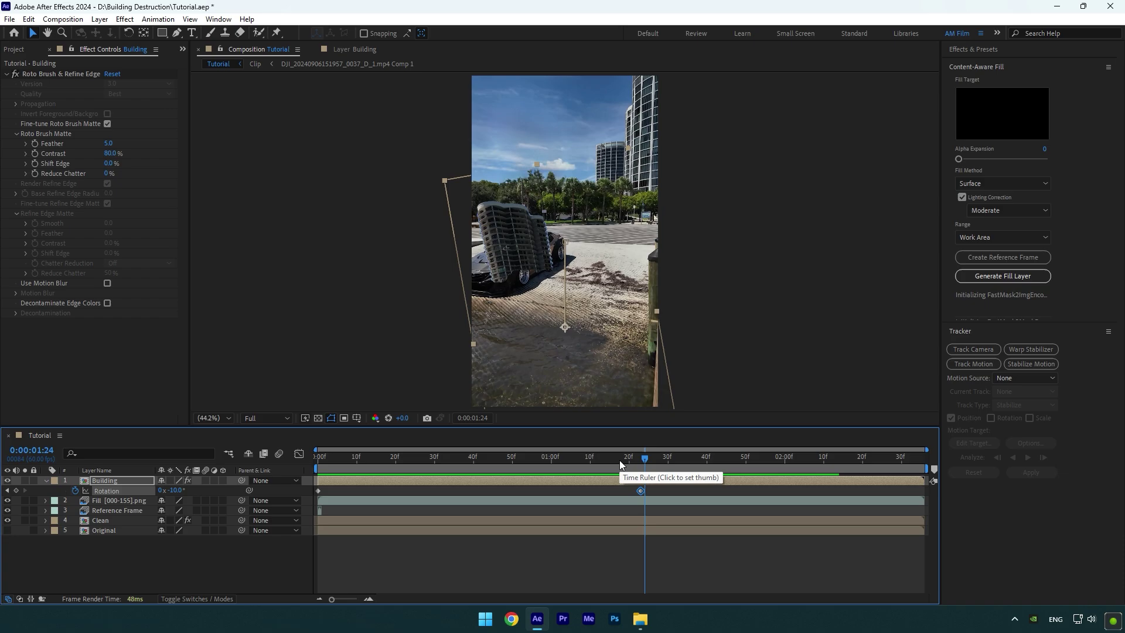
- Easy ease all four Position and Rotation keyframes and lengthen the first ease influence on the speed graph
key(u)
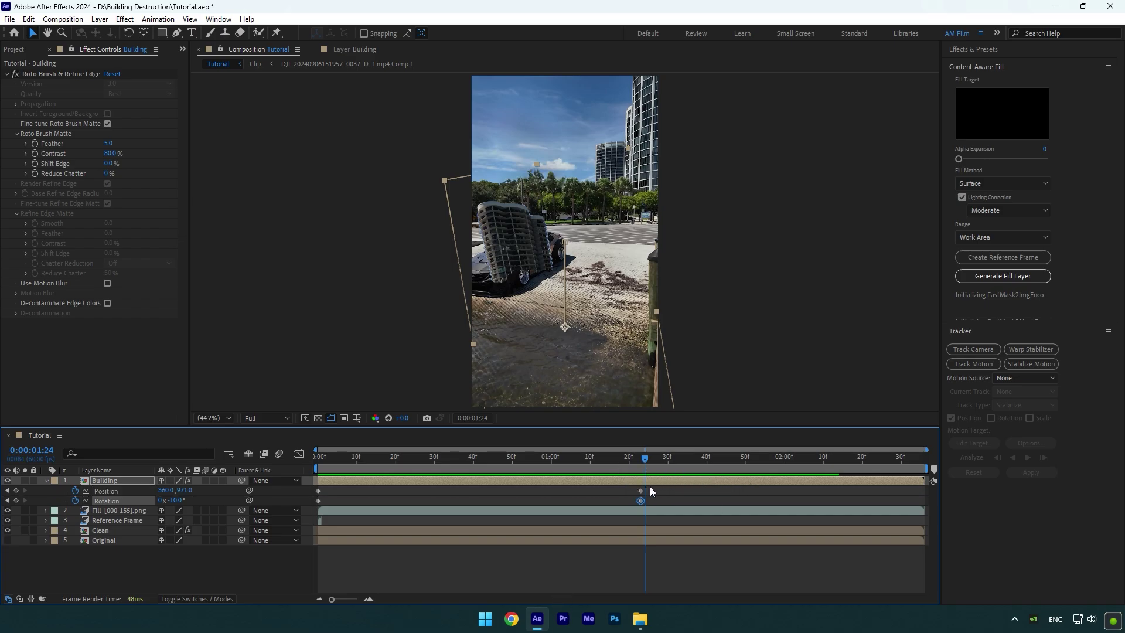
drag(649, 486, 311, 512)
key(F9)
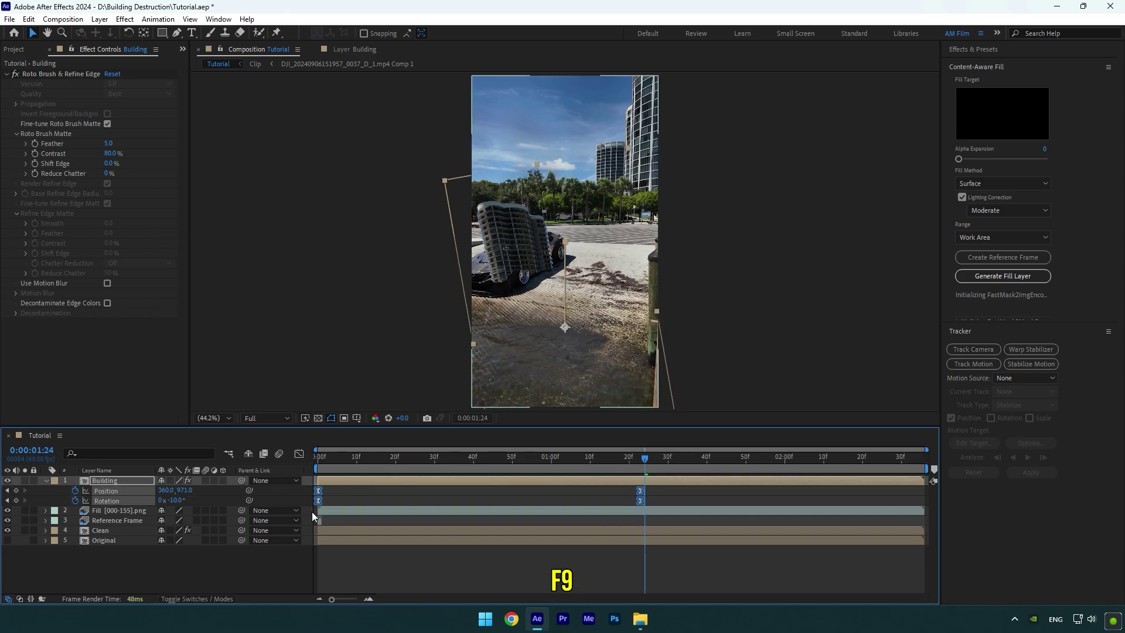
click(300, 454)
click(489, 586)
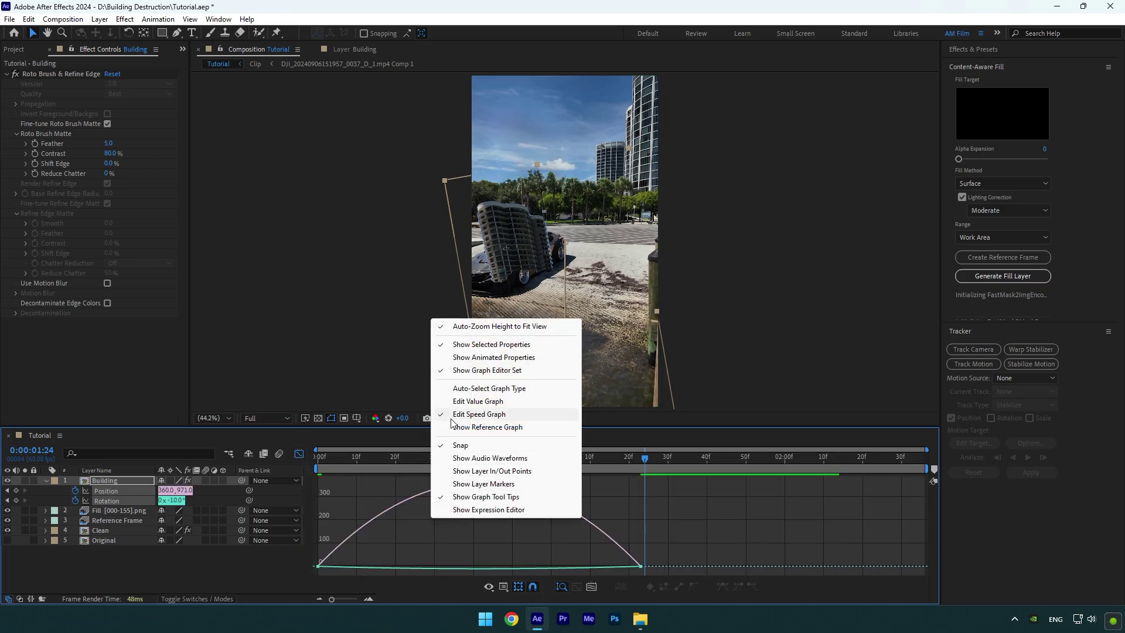
click(469, 415)
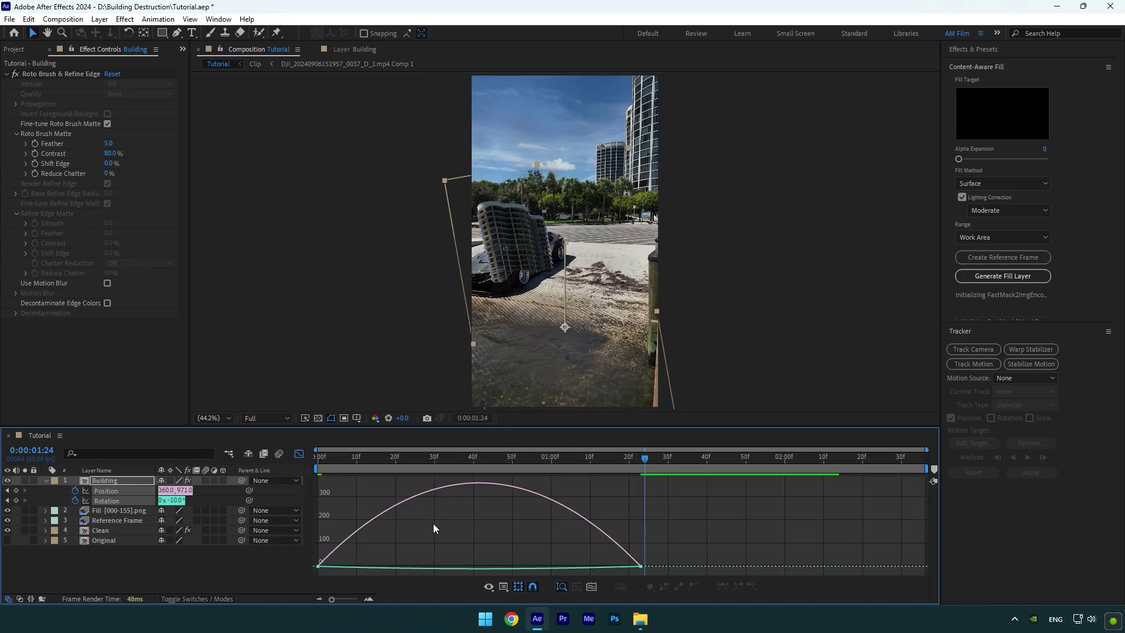
drag(353, 529, 296, 575)
drag(371, 565, 398, 565)
- Preview the eased fall, then enable motion blur on the Building layer and replay
click(311, 460)
key(space)
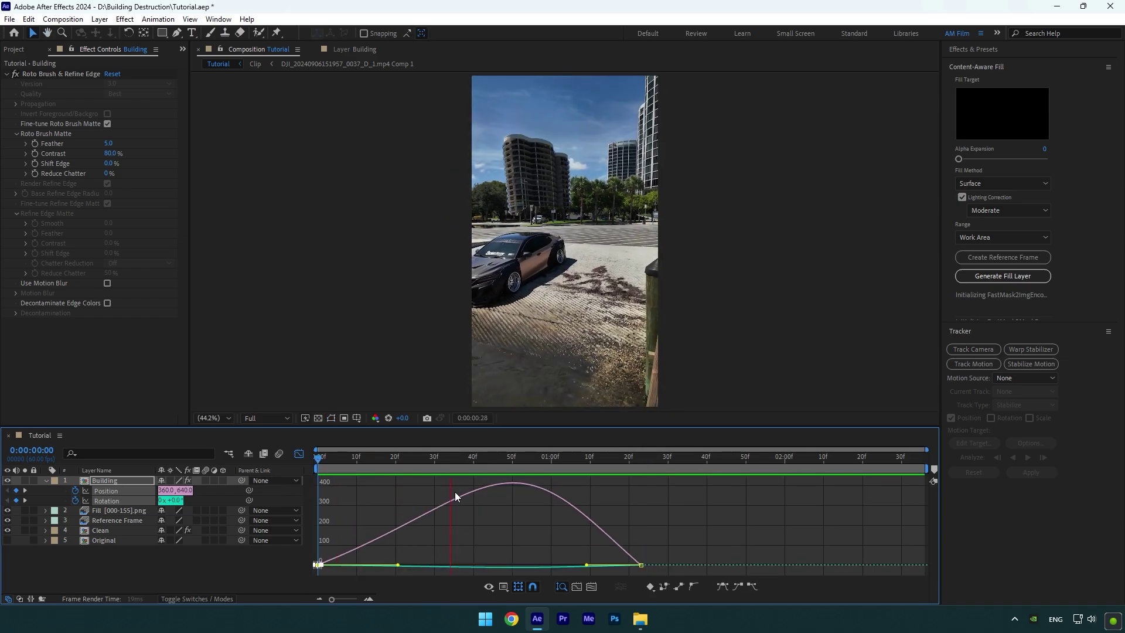
key(space)
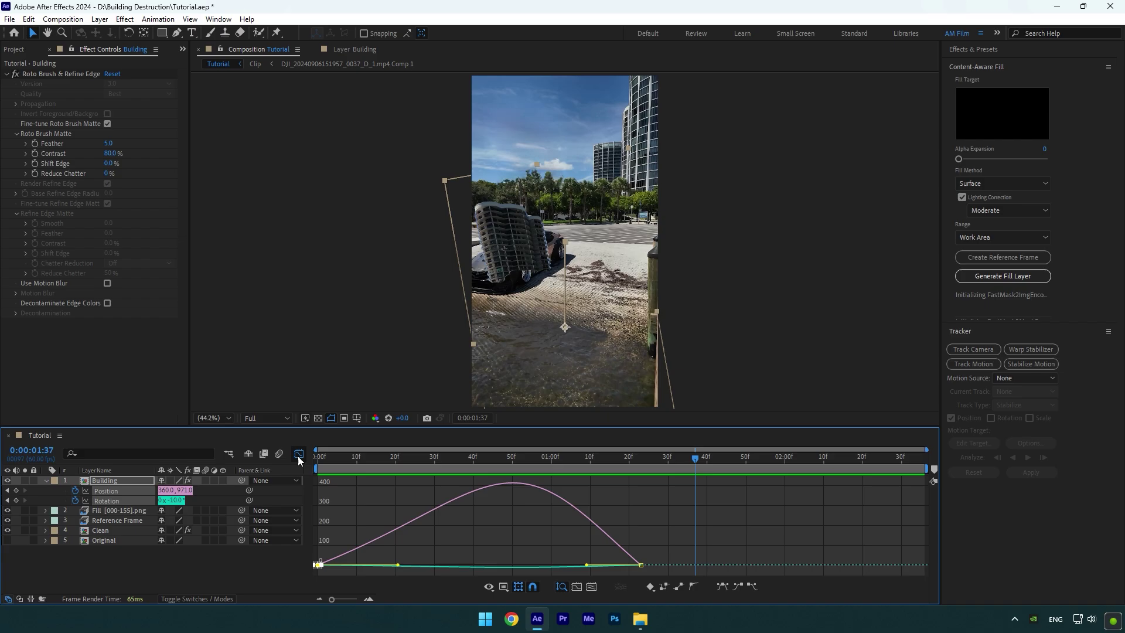
click(298, 454)
click(207, 480)
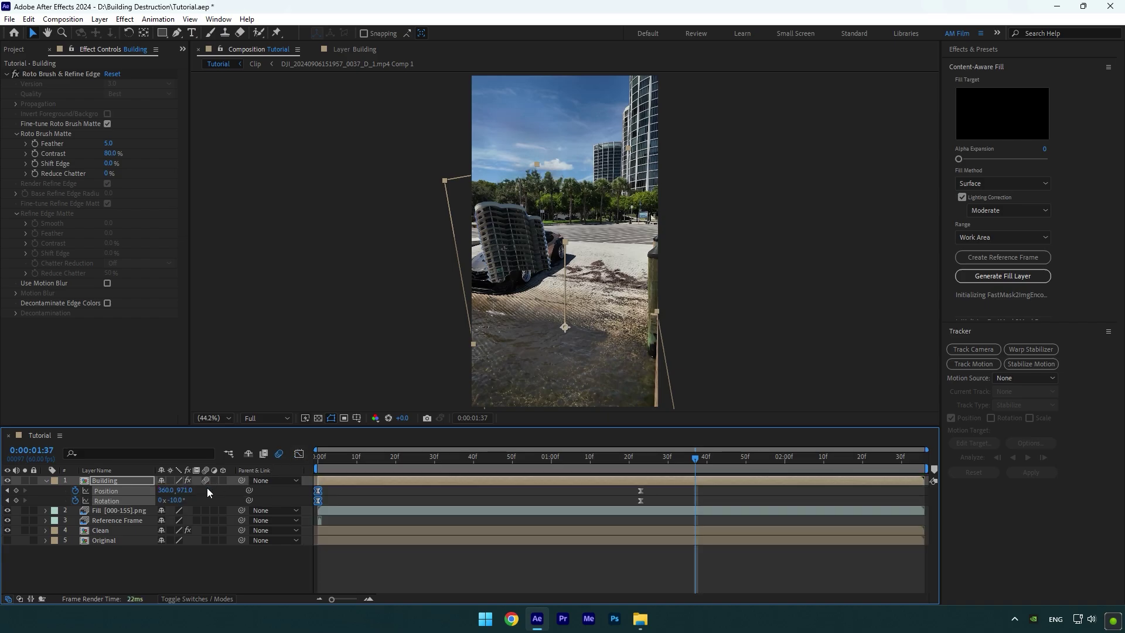
click(46, 482)
key(space)
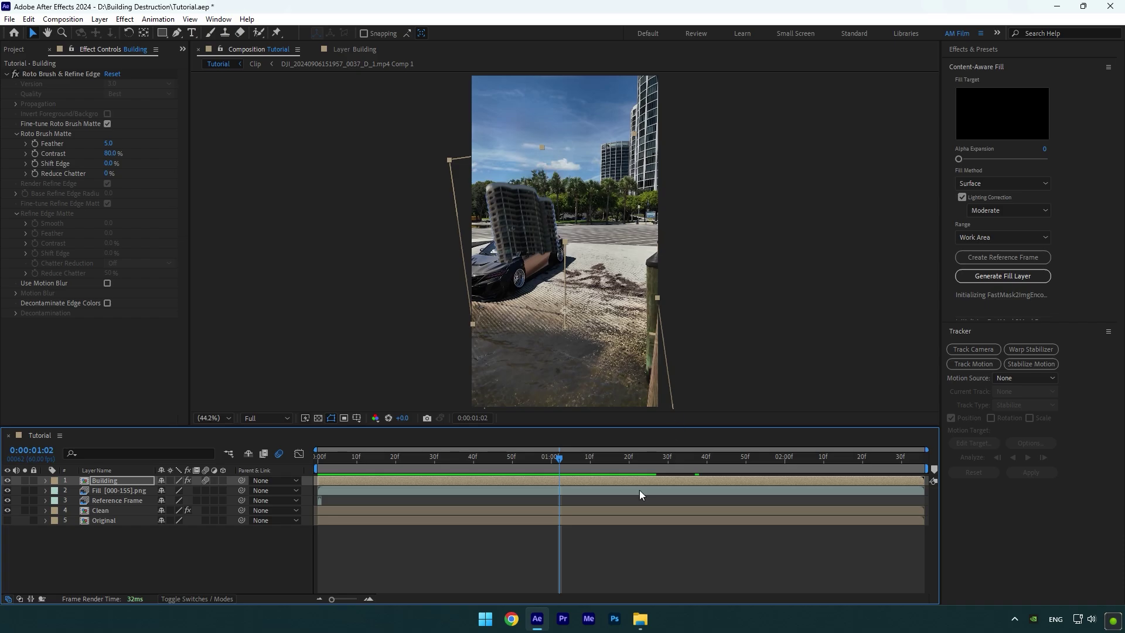
- Precompose the Fill, Reference Frame and Clean layers into a comp named Clean
click(110, 492)
ctrl+click(115, 503)
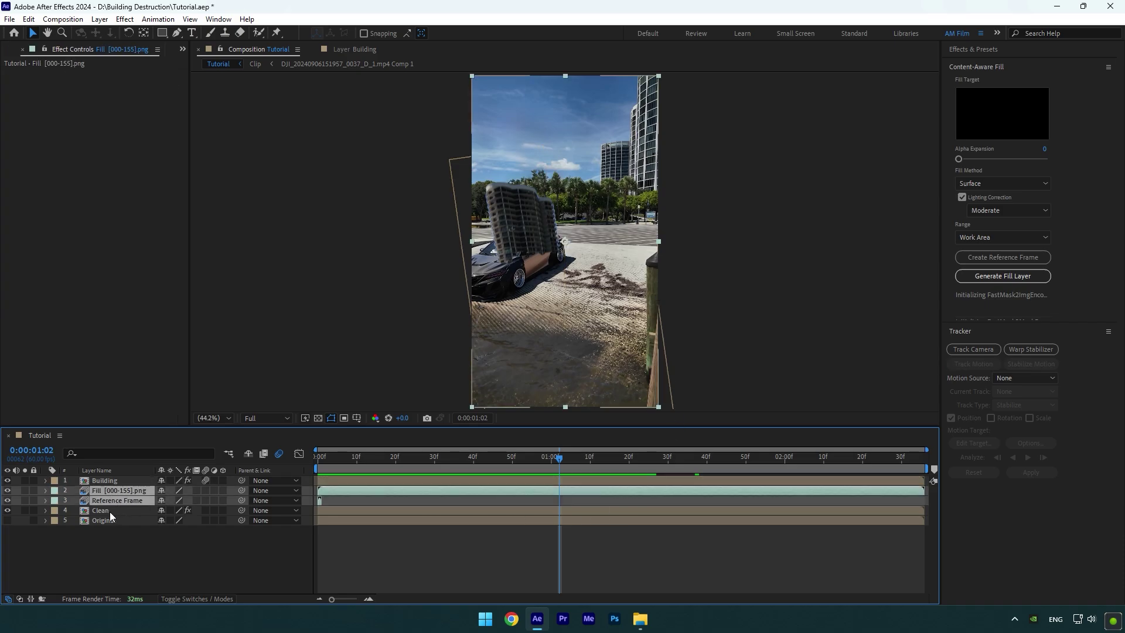
ctrl+click(110, 511)
right_click(110, 511)
click(164, 433)
text(Clean)
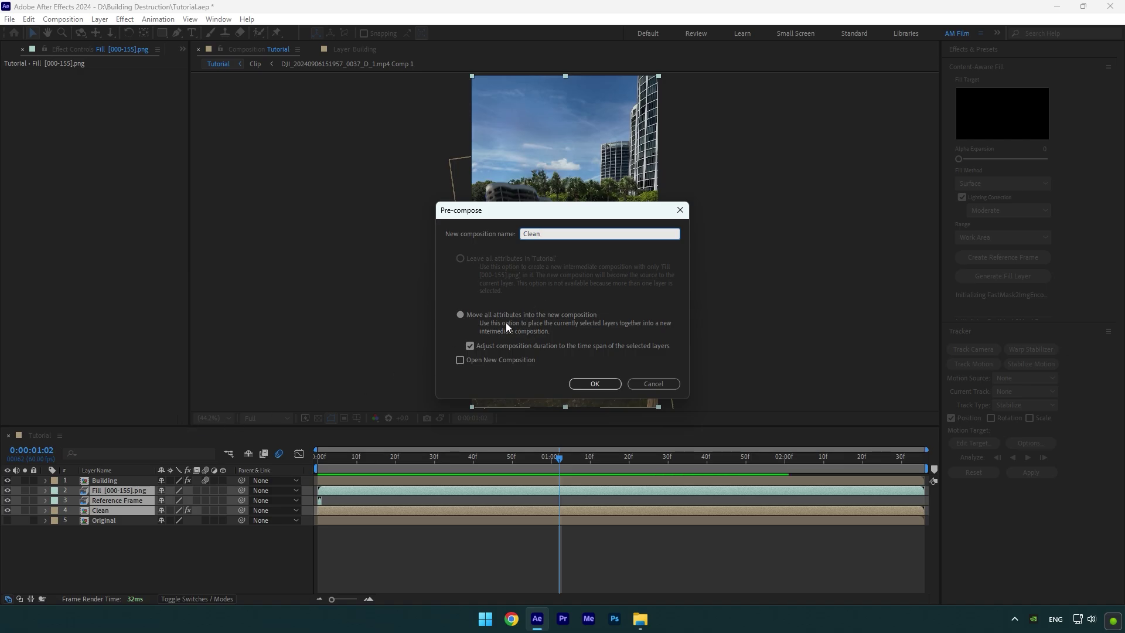
click(595, 383)
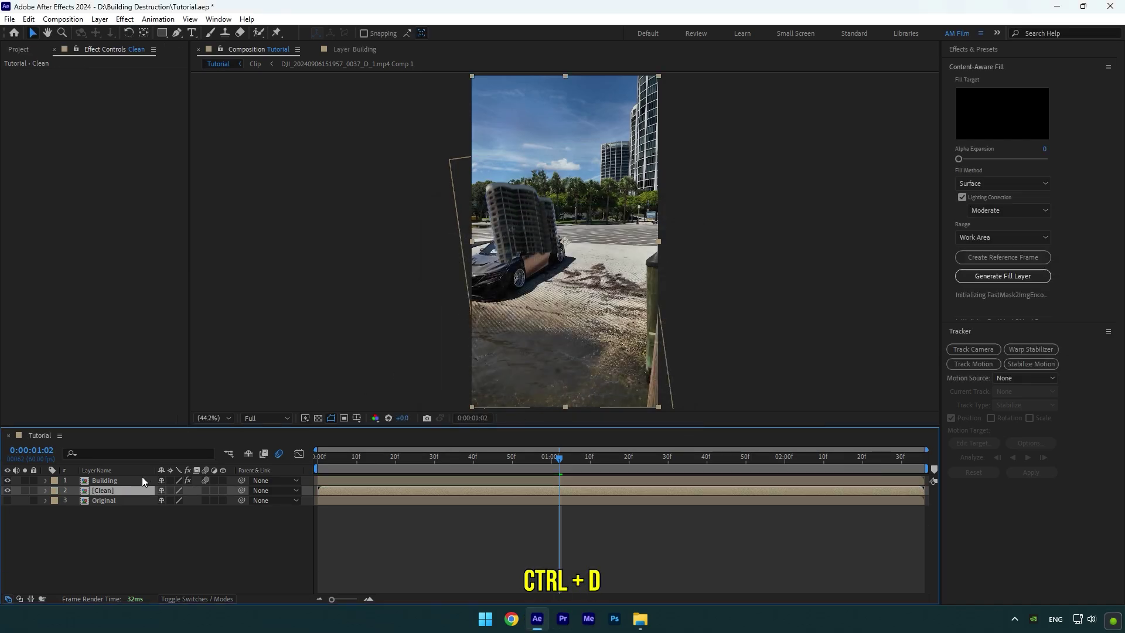
- Duplicate the Clean comp layer, move it to the top, rename it Foreground, and return to frame 0
key(ctrl+d)
drag(110, 491, 120, 476)
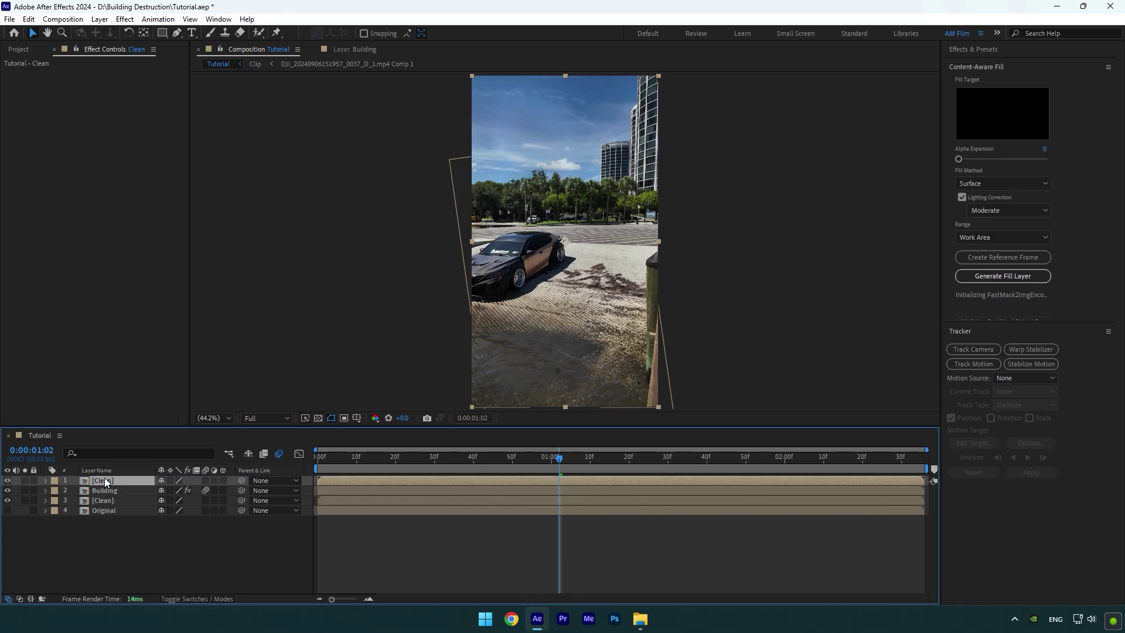
right_click(120, 481)
click(135, 443)
text(Foreground)
key(Return)
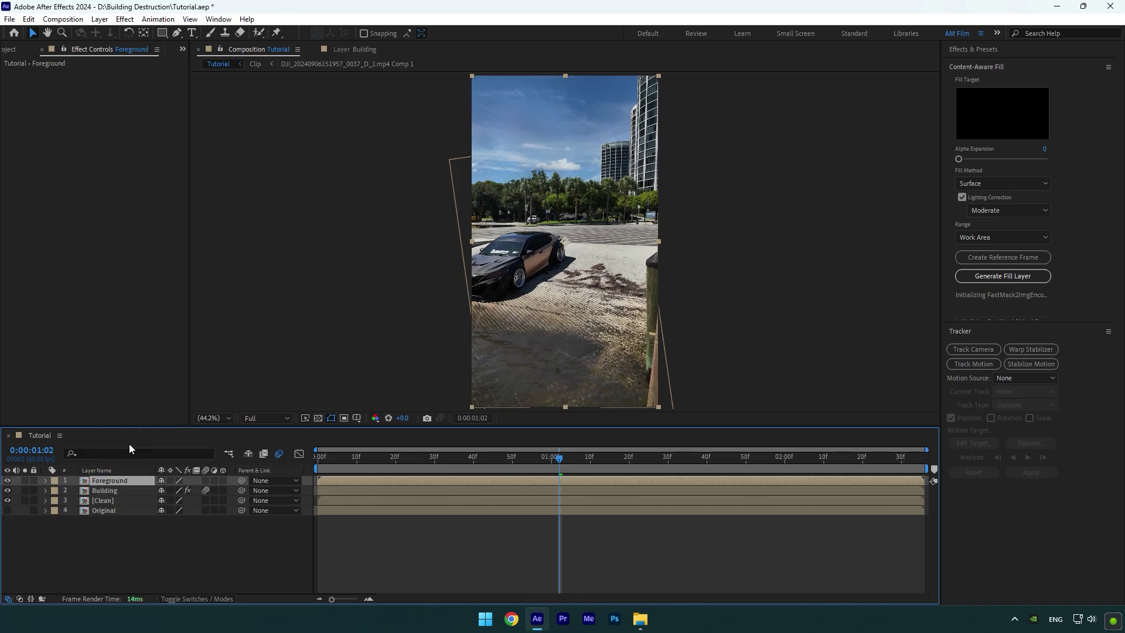
drag(586, 468, 317, 467)
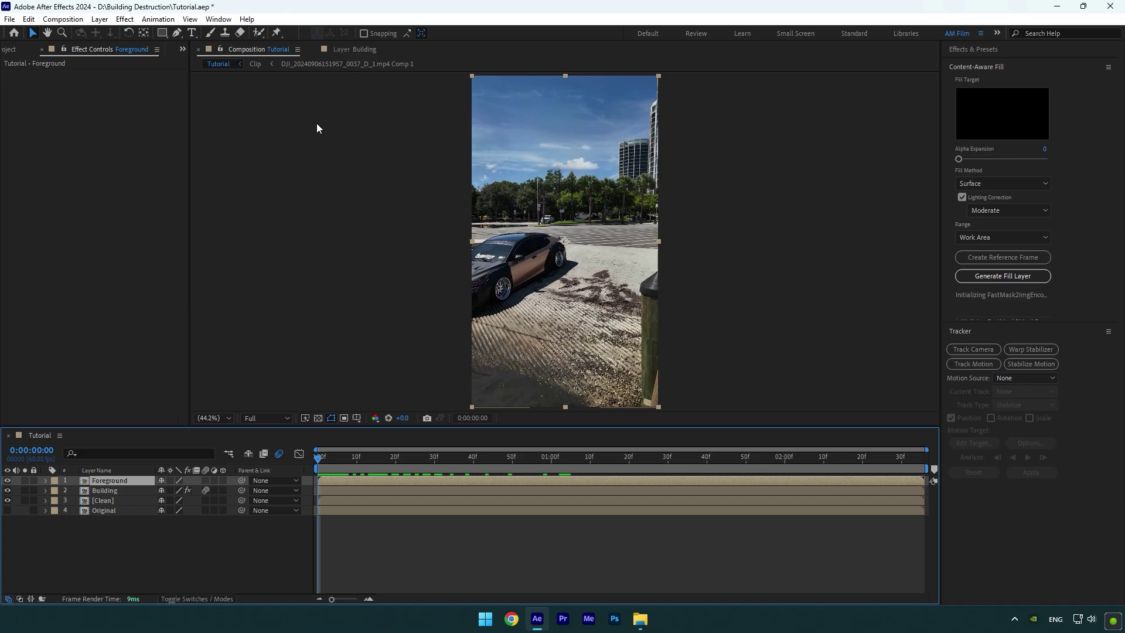
- Paint a Roto Brush selection over the foreground, car and ground below the treetops
click(257, 33)
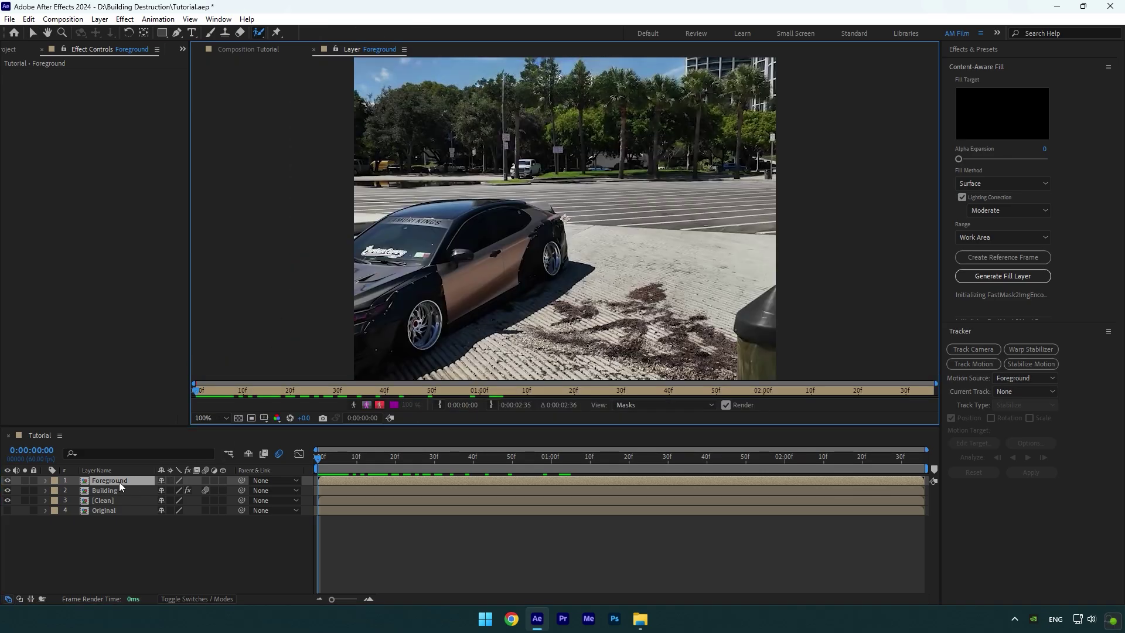
scroll(565, 218, down, 2)
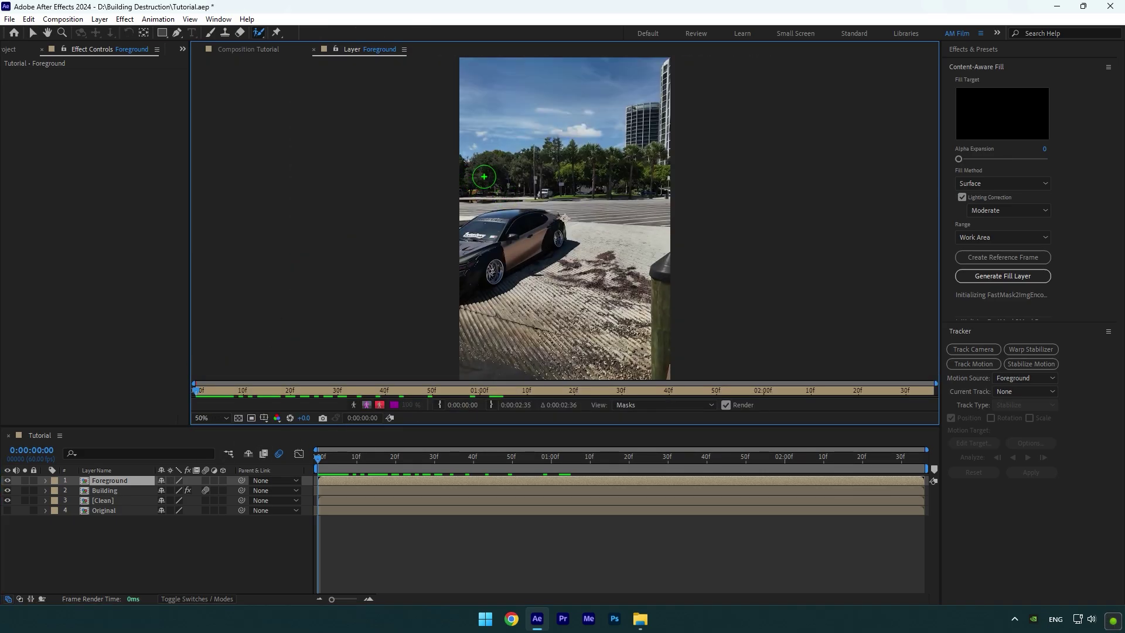
drag(474, 219, 474, 271)
drag(467, 372, 590, 170)
scroll(513, 247, down, 2)
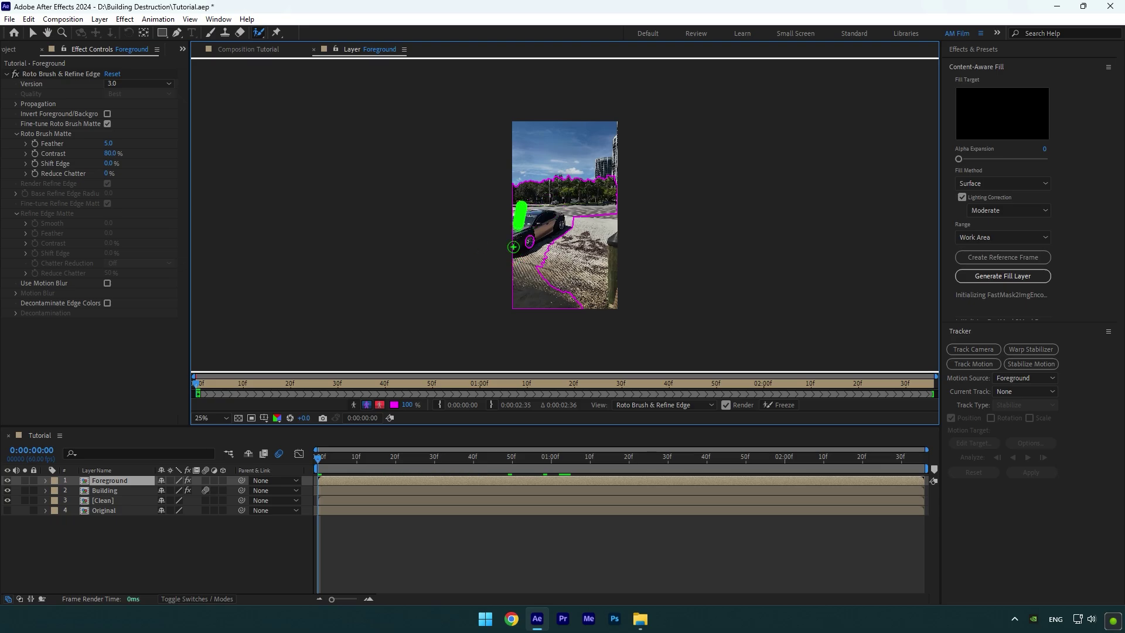
drag(572, 239, 537, 297)
drag(609, 239, 617, 314)
scroll(548, 184, up, 4)
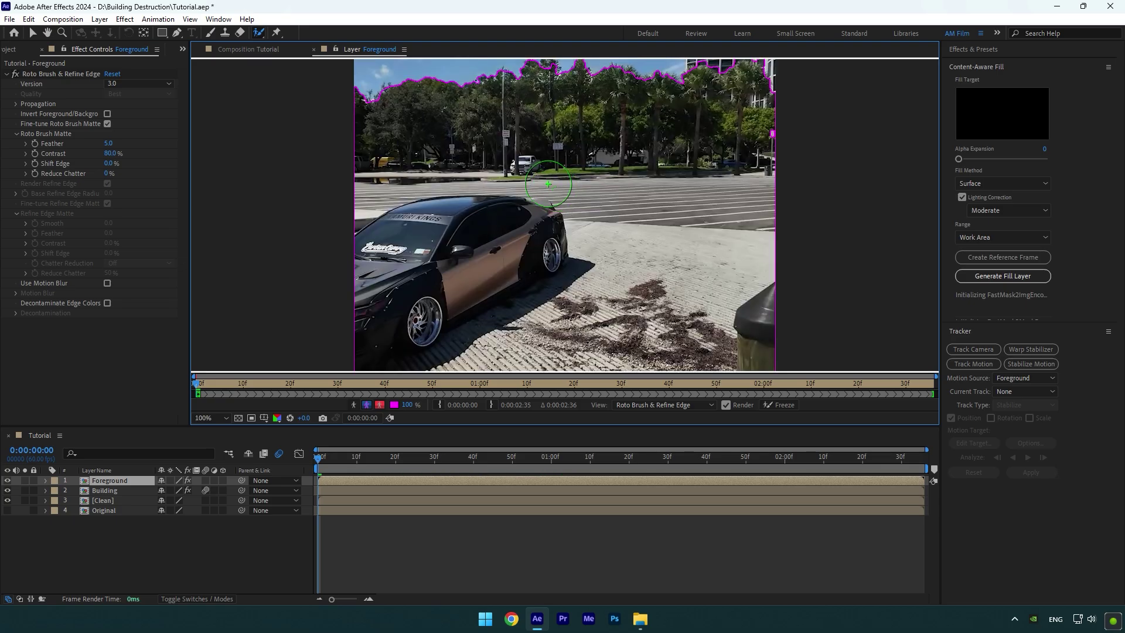
drag(548, 184, 491, 226)
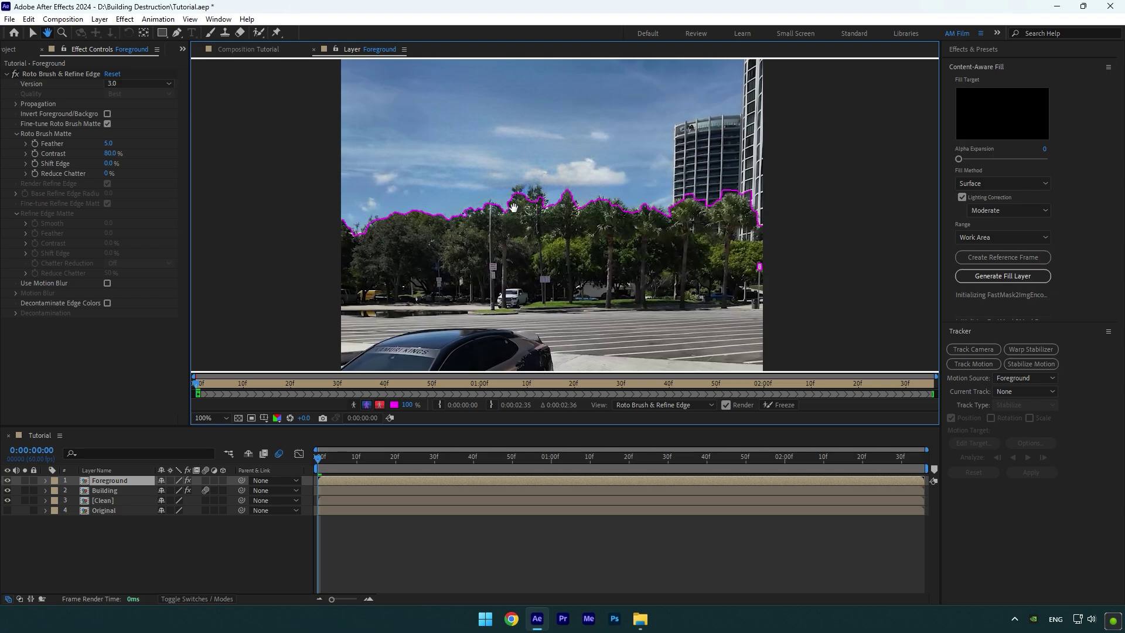
key(space)
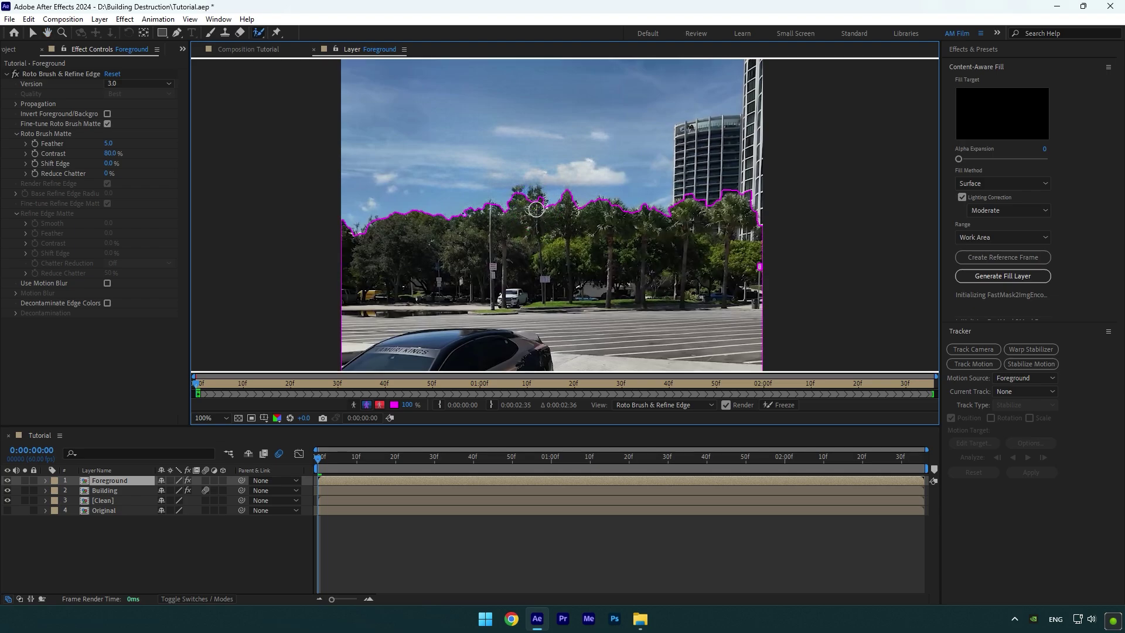
scroll(544, 181, up, 2)
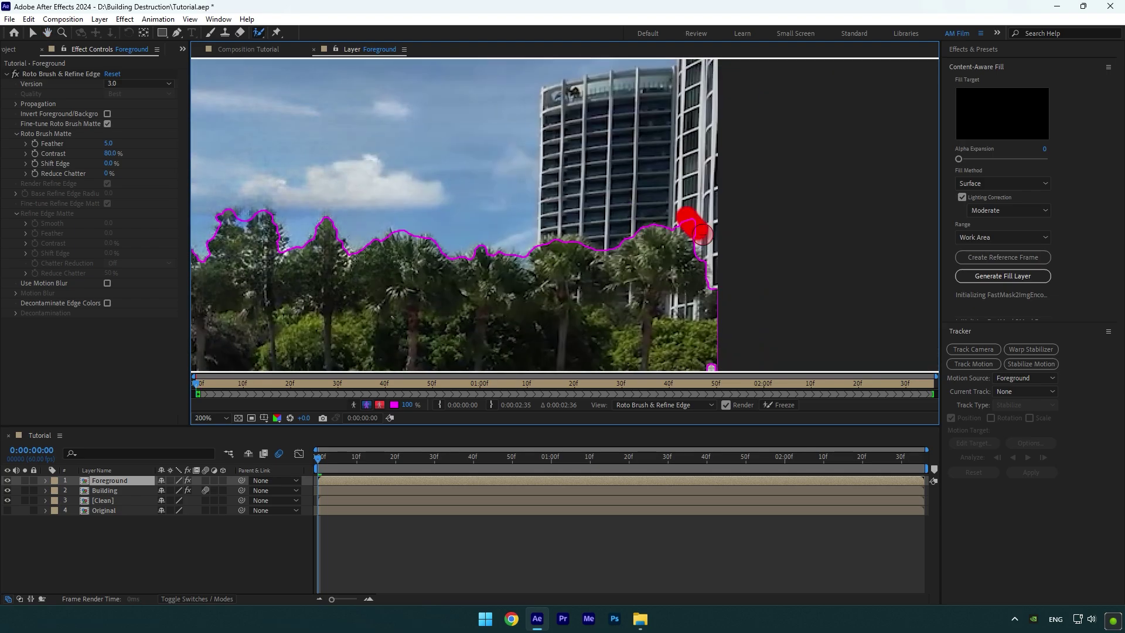
scroll(327, 138, down, 2)
- Refine the matte edge along the treetop skyline with the Refine Edge Tool
click(258, 33)
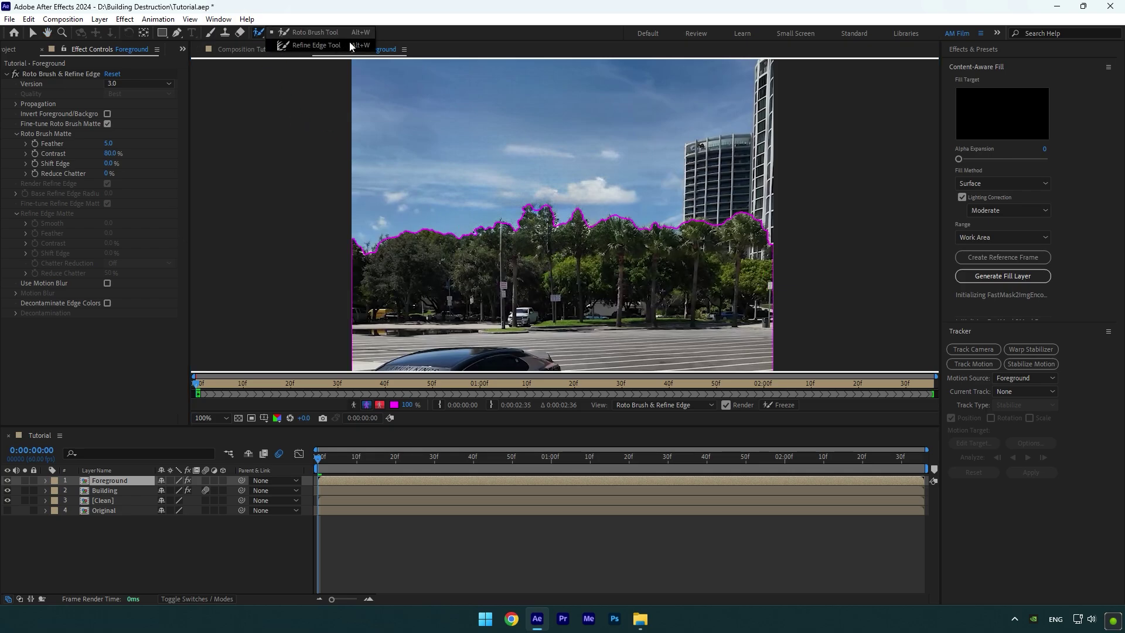
click(315, 47)
drag(354, 245, 440, 228)
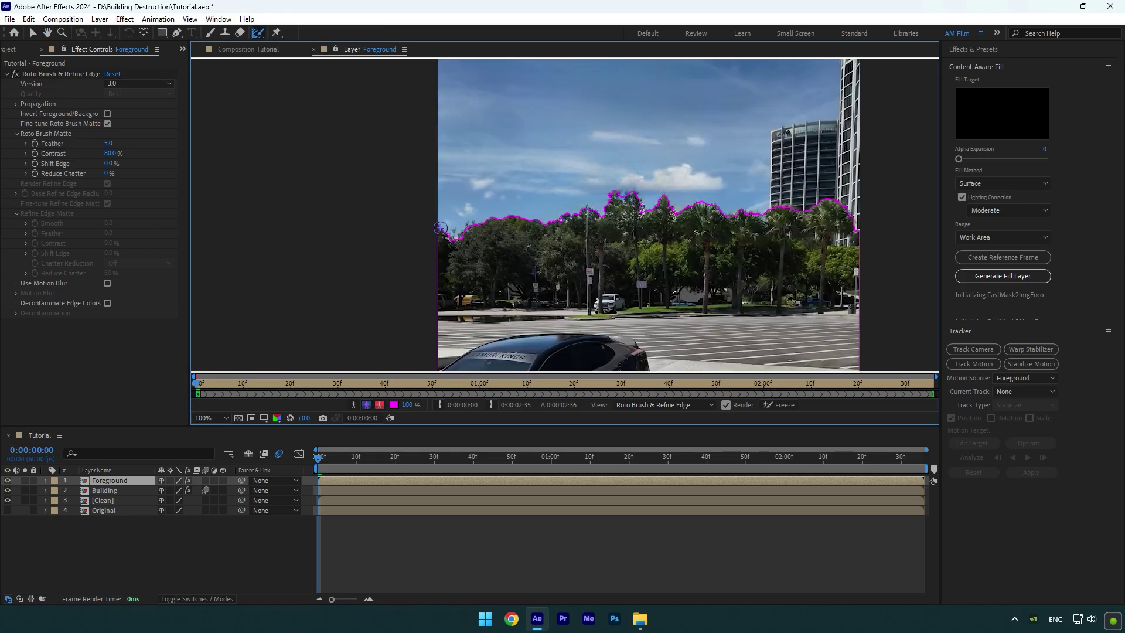
mouse_move(525, 223)
mouse_down()
mouse_move(644, 198)
mouse_move(798, 207)
mouse_move(859, 230)
mouse_up()
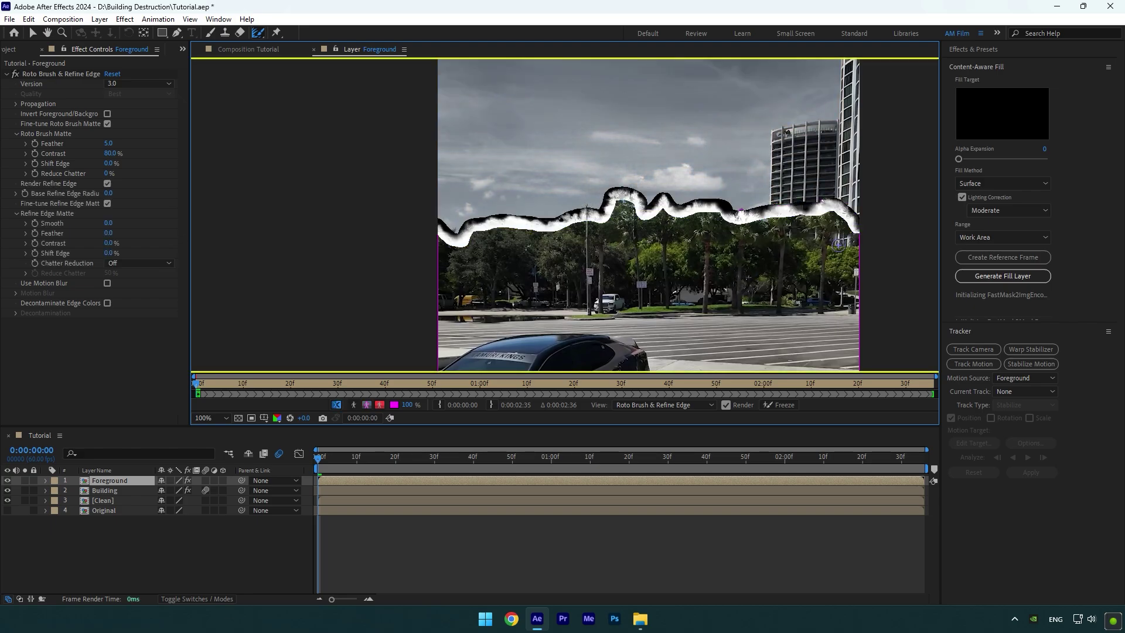
- Set the edge Smooth and Feather to 5, freeze the matte, and return to the Selection tool
click(109, 223)
text(5)
key(Return)
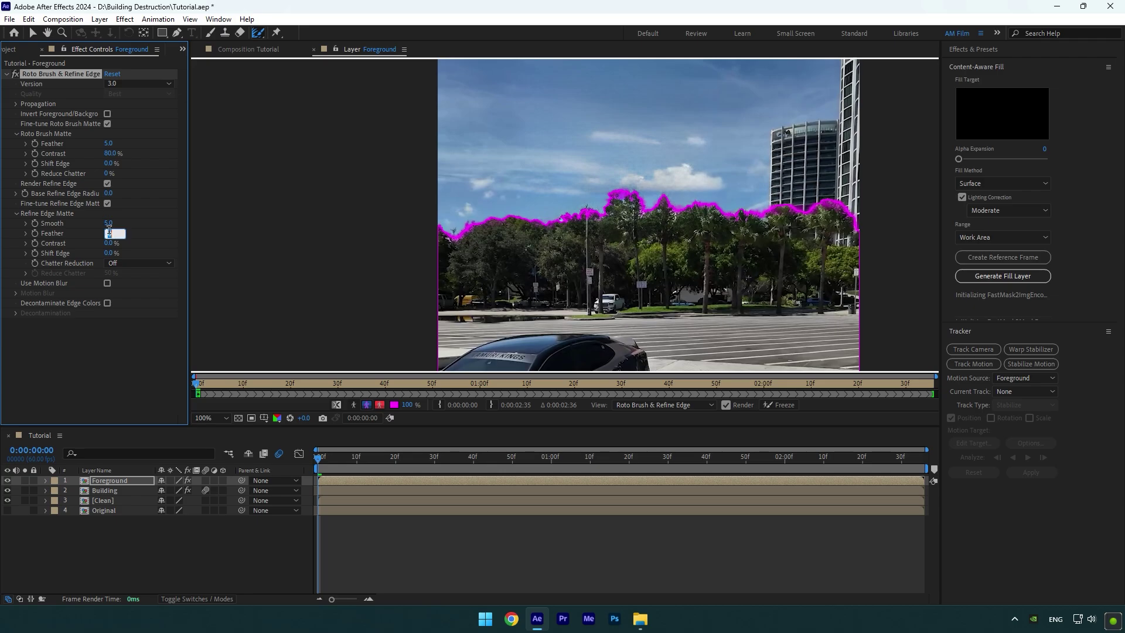
key(Return)
scroll(615, 312, down, 1)
click(773, 406)
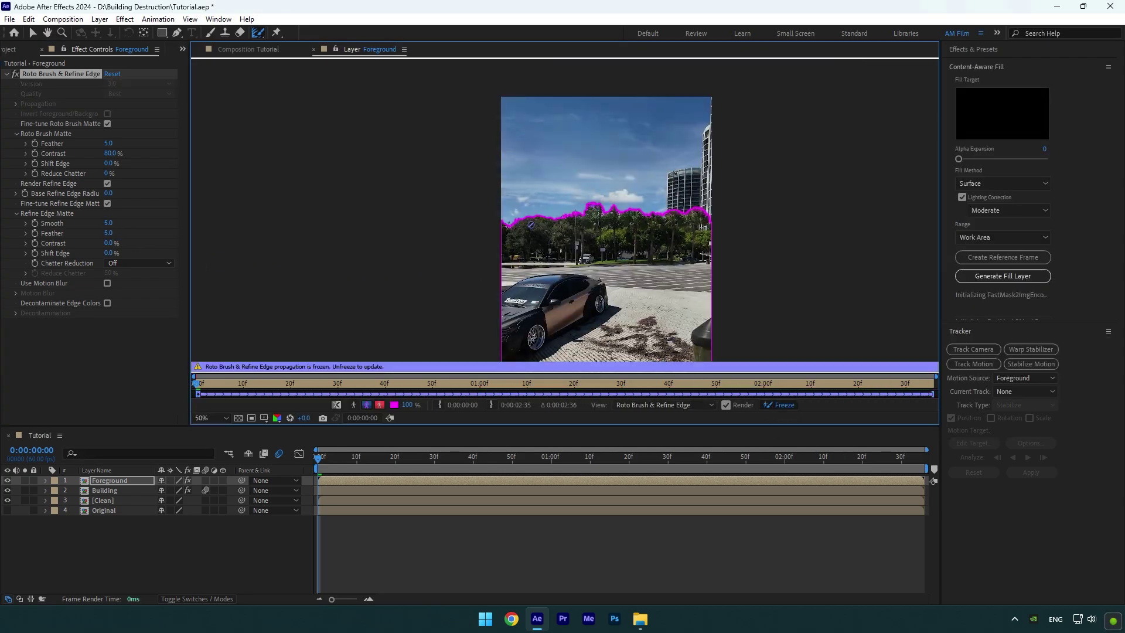
key(v)
click(252, 49)
- Scrub through frames to check the matte and set Chatter Reduction to Smoother (Slower)
click(368, 457)
drag(372, 456, 444, 459)
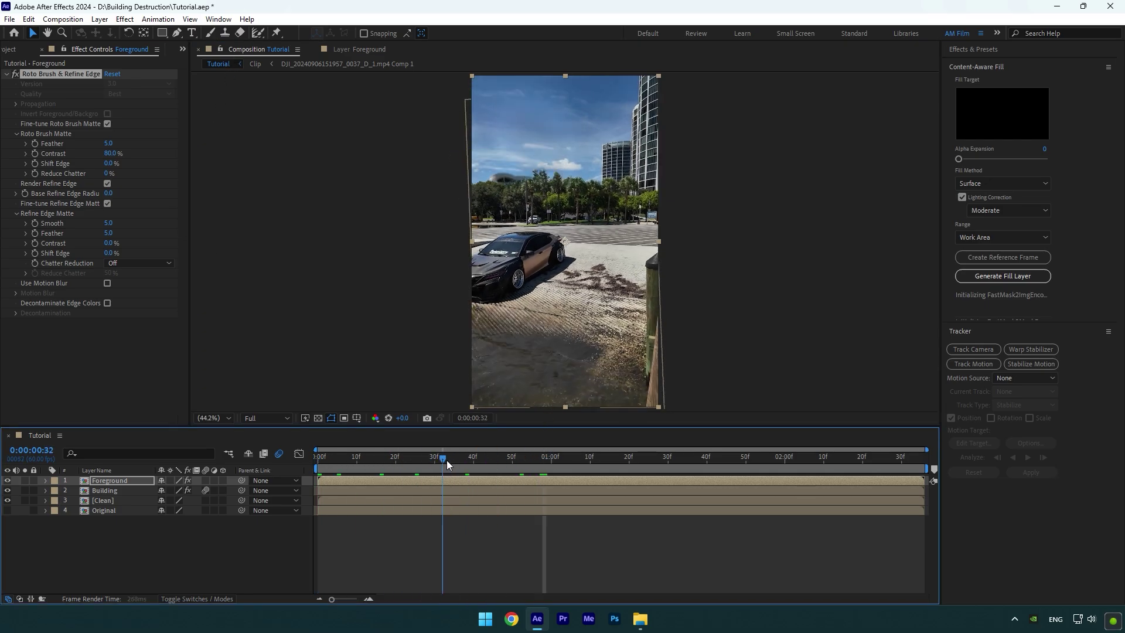
key(slash)
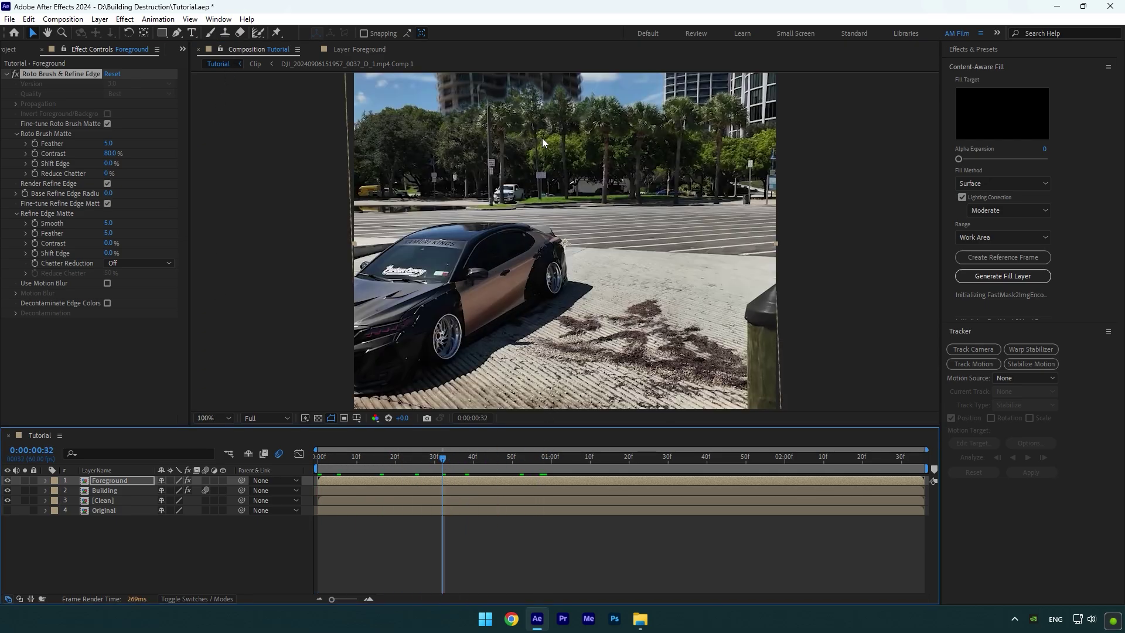
drag(542, 142, 488, 224)
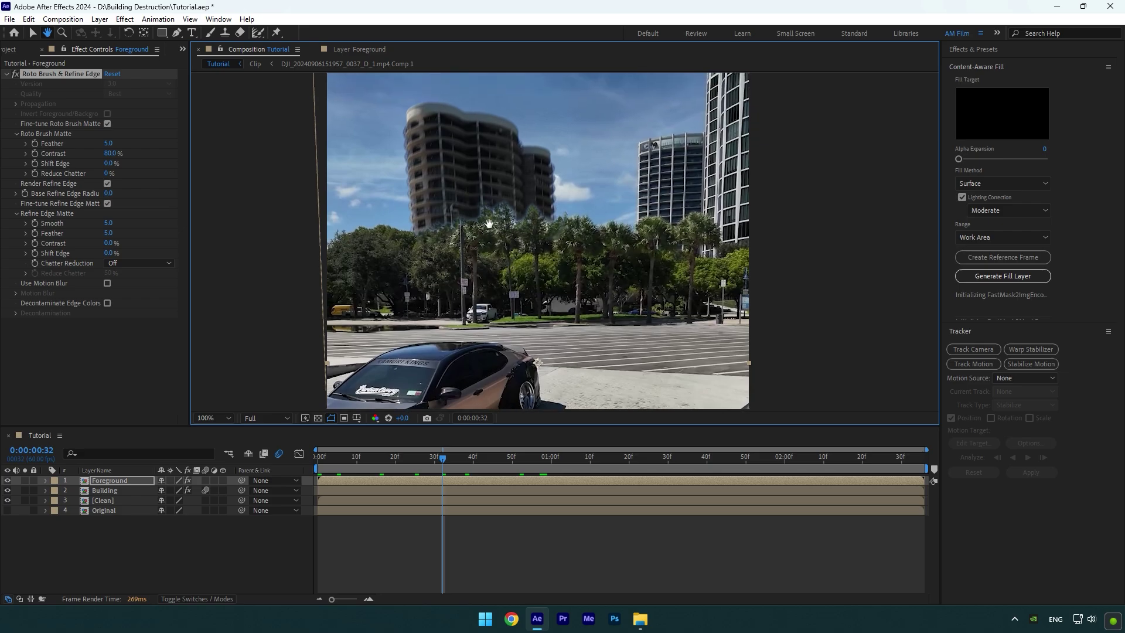
click(114, 263)
click(177, 293)
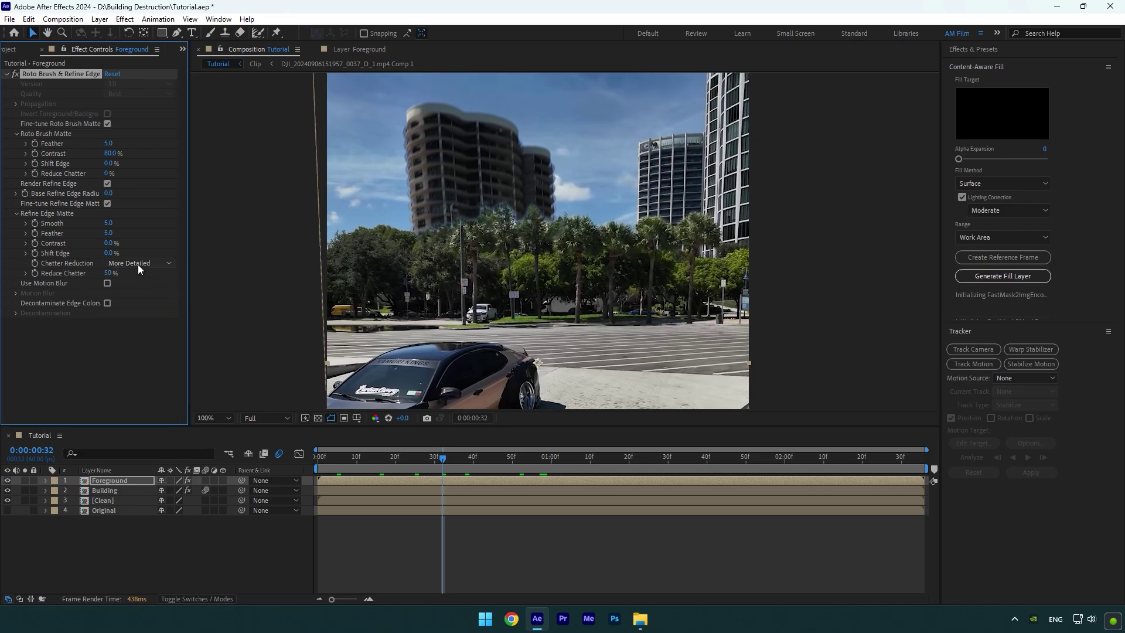
click(138, 264)
click(175, 306)
- Apply Key Cleaner to the Foreground layer with Reduce Chatter enabled
key(ctrl+space)
text(key)
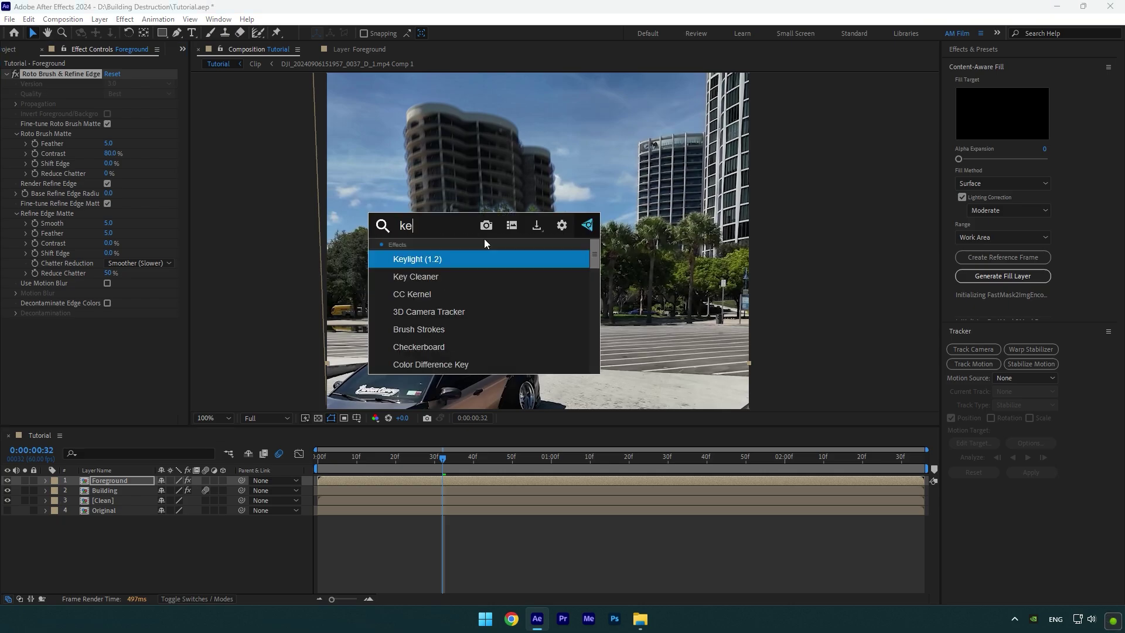
click(431, 275)
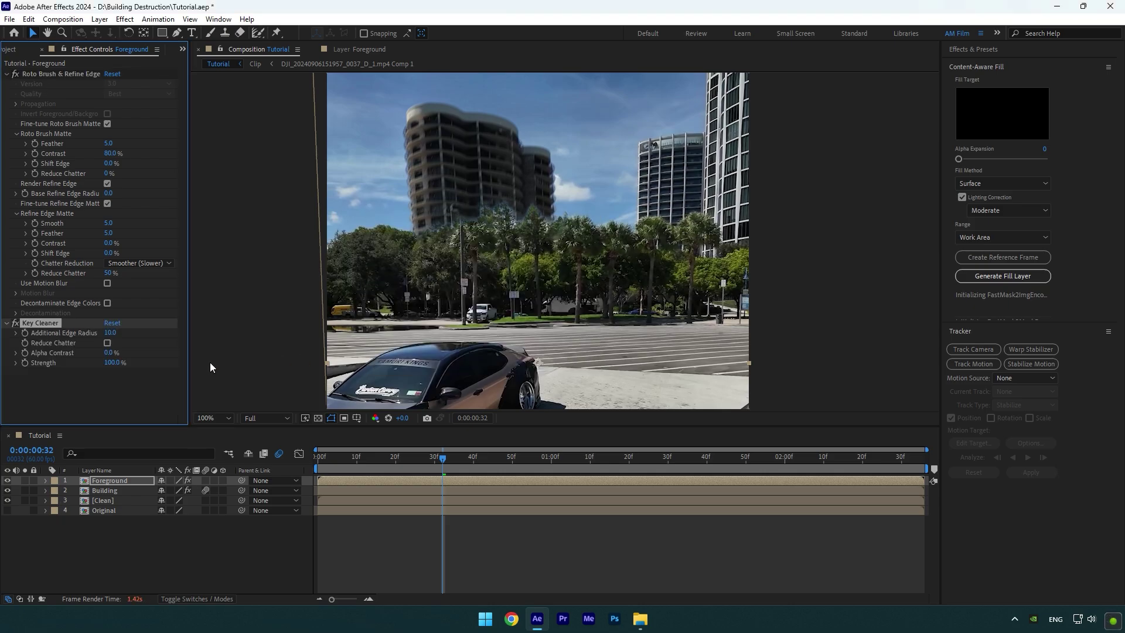
click(108, 344)
- Zoom the view to 50% and raise the Roto Brush matte Feather to 10
key(comma)
key(comma)
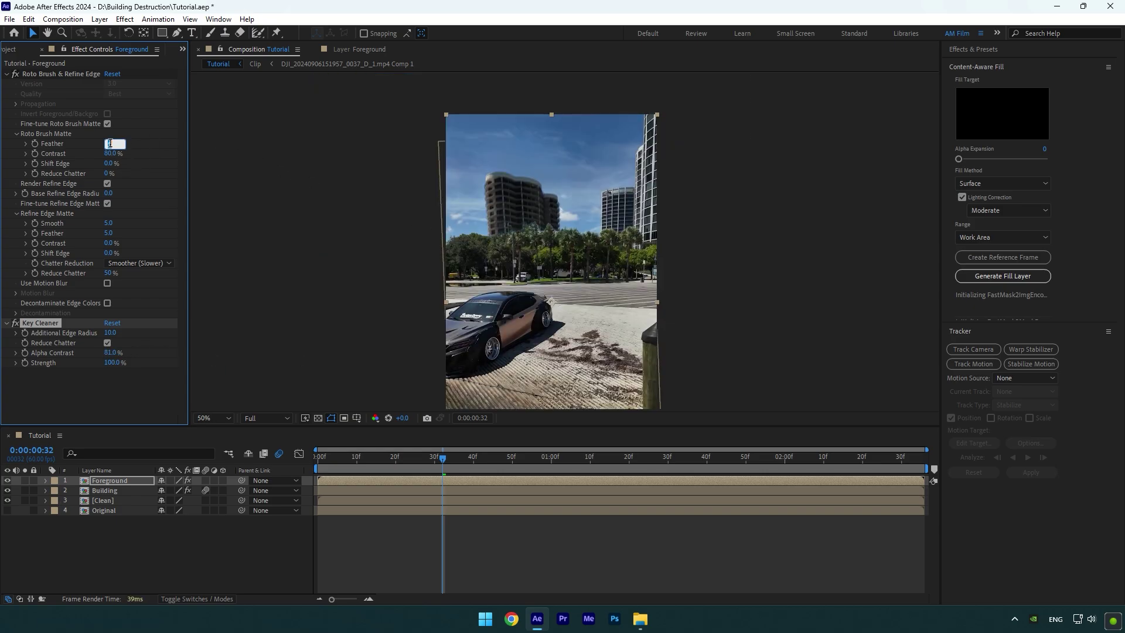
text(10)
key(Return)
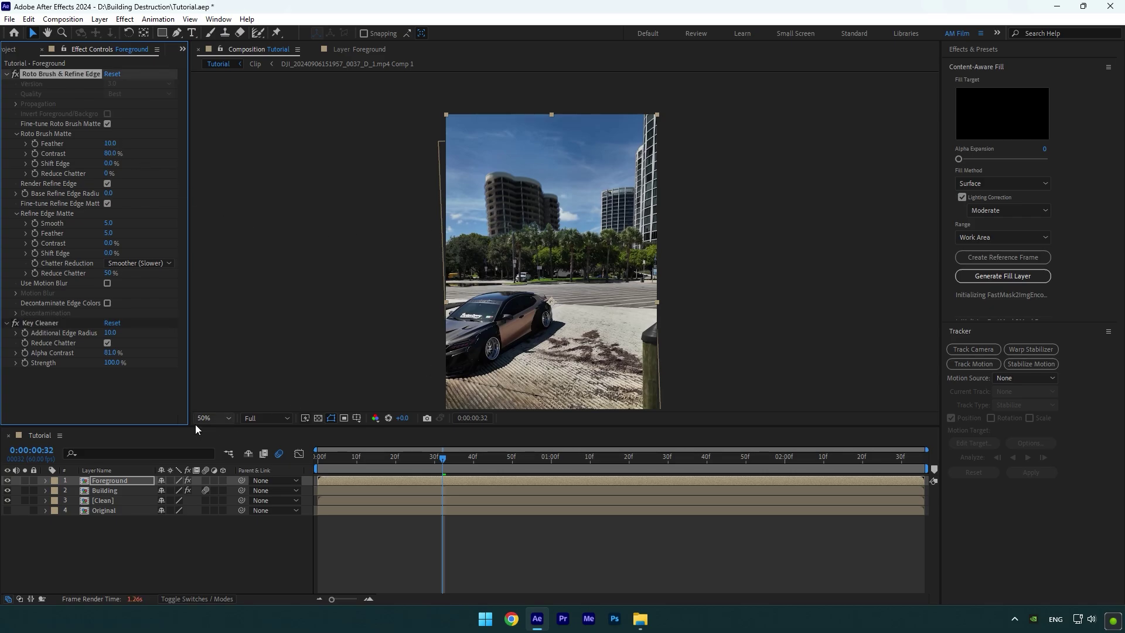
click(212, 418)
- Fit the composition in the viewer, play the composite from the start, then scrub back to inspect
click(226, 223)
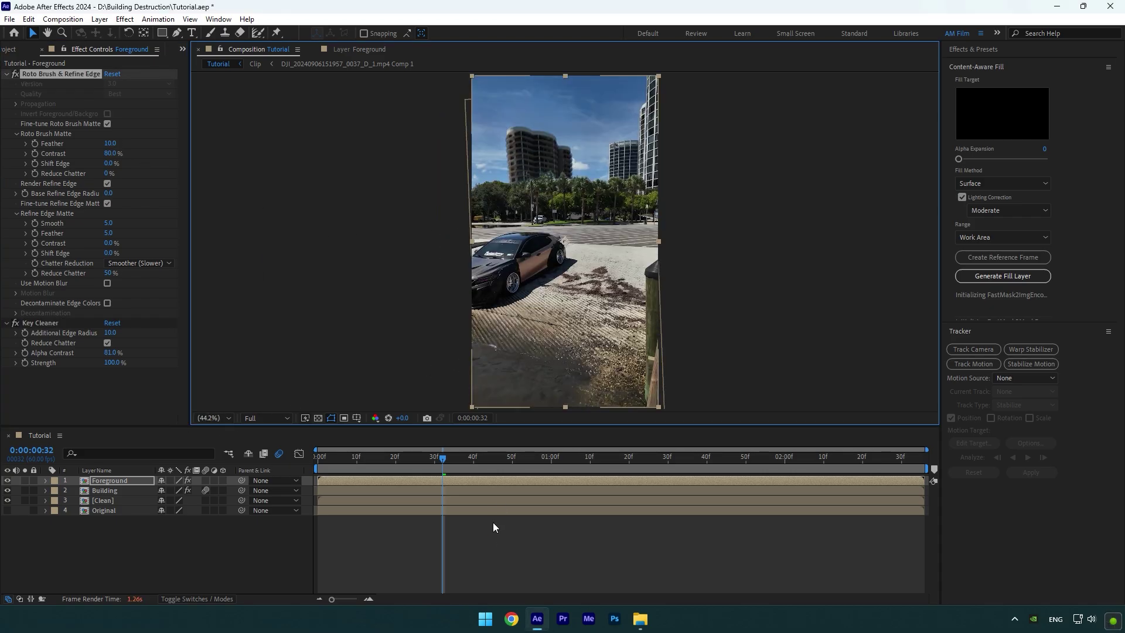
click(494, 522)
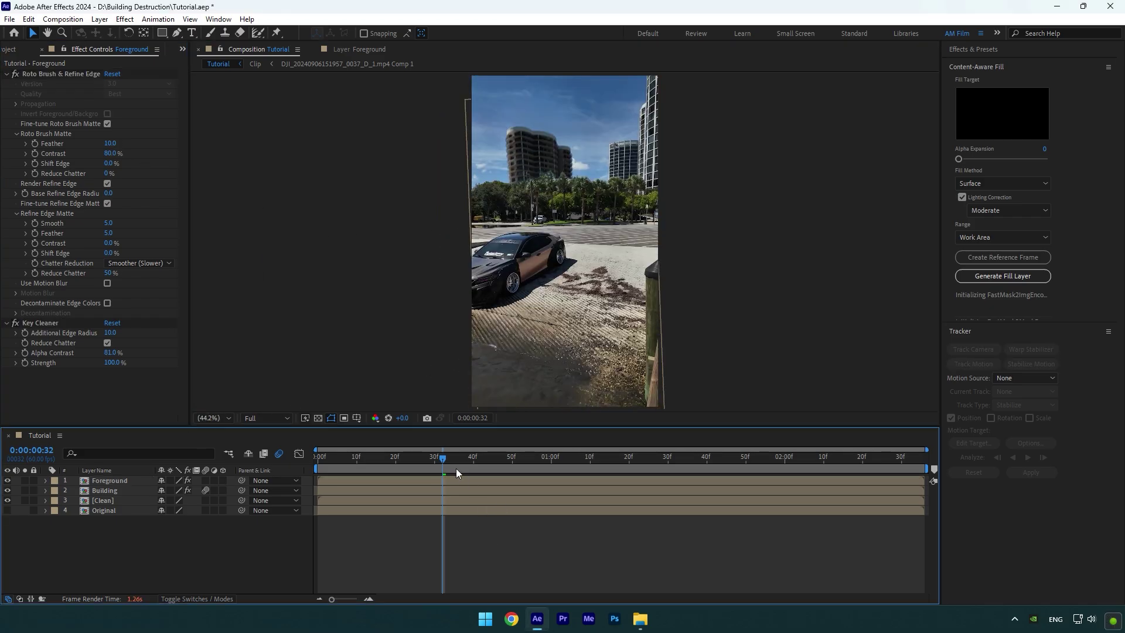
key(Home)
key(space)
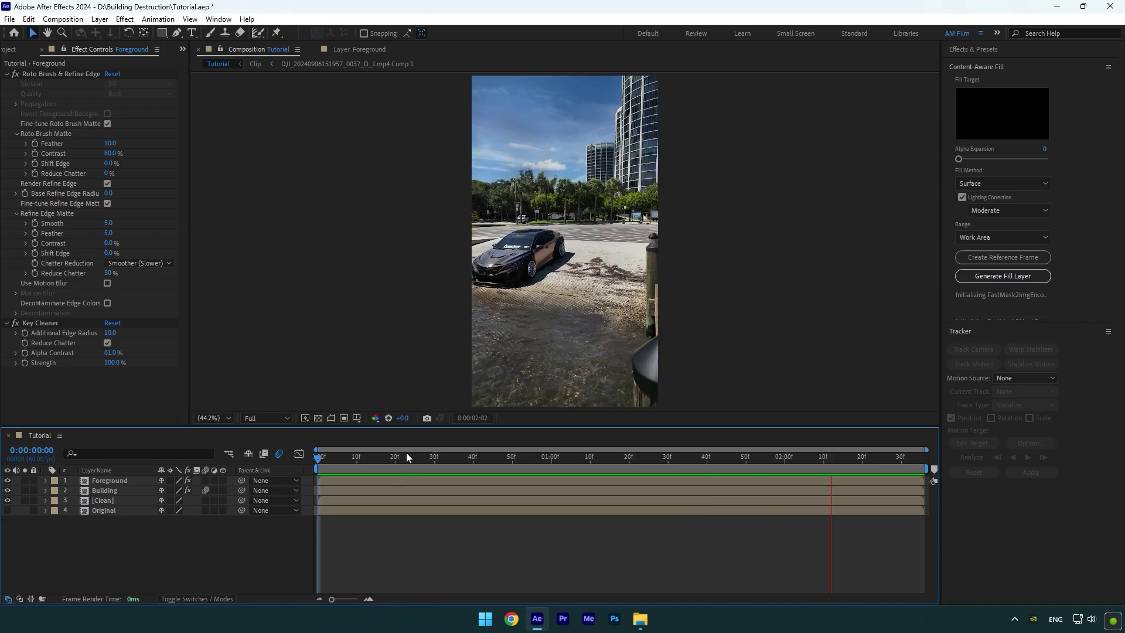
click(492, 458)
drag(517, 462, 338, 469)
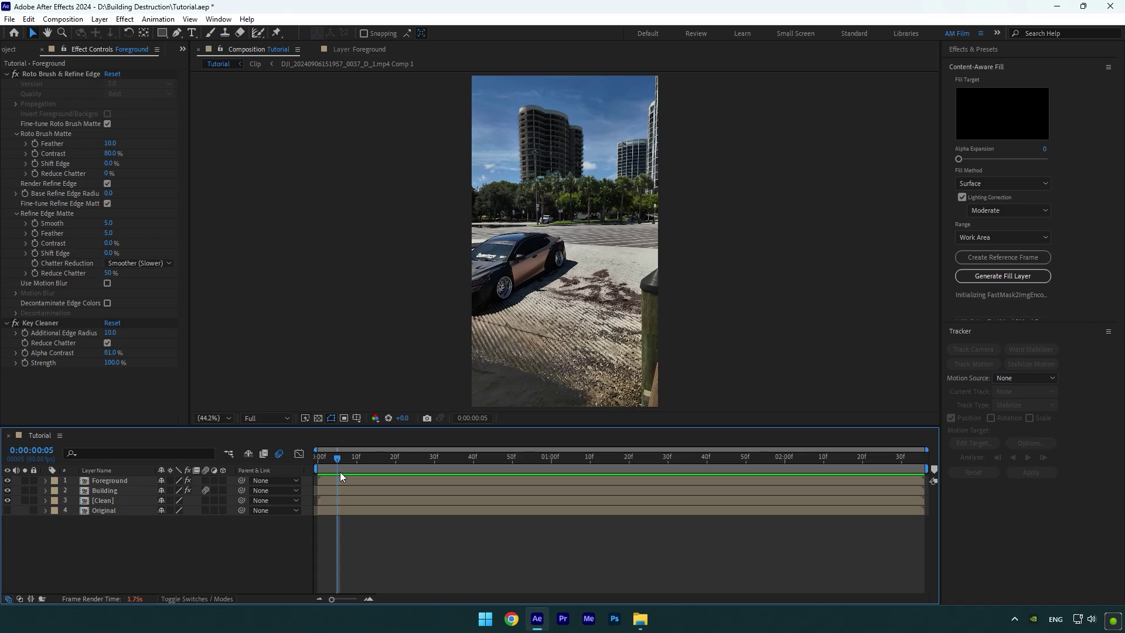